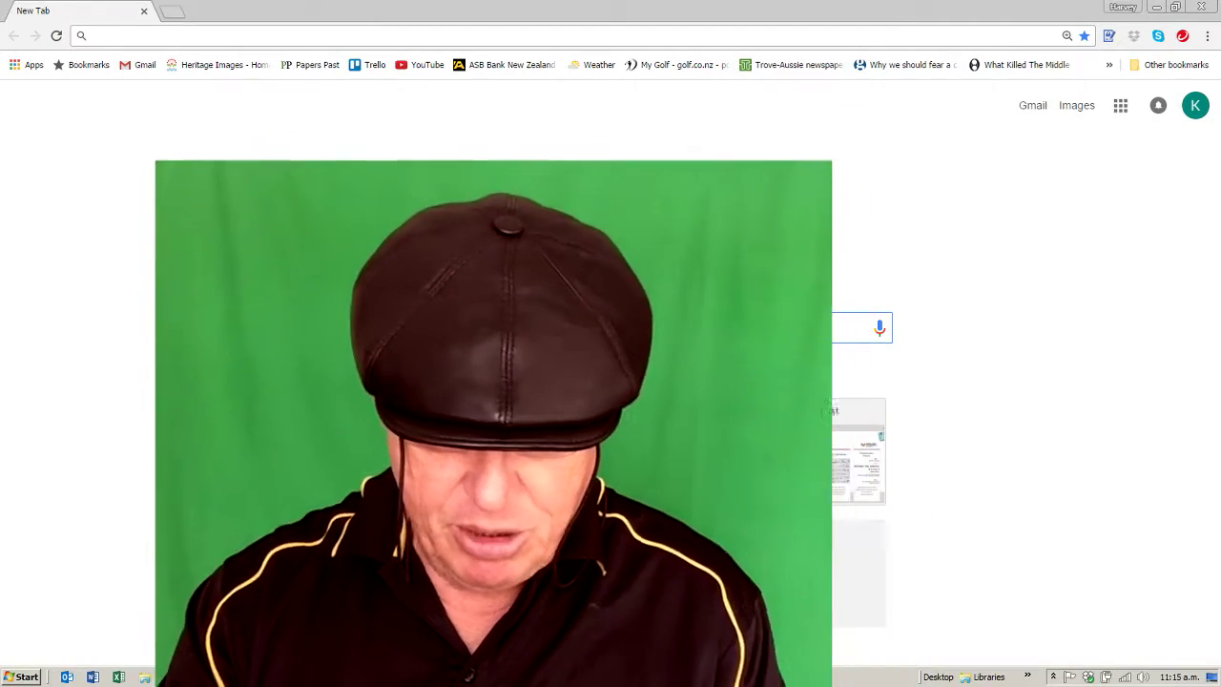
Search the web for GIS, open the Auckland Council GIS Viewer and agree to its disclaimer.
{"action": "type", "text": "GIS"}
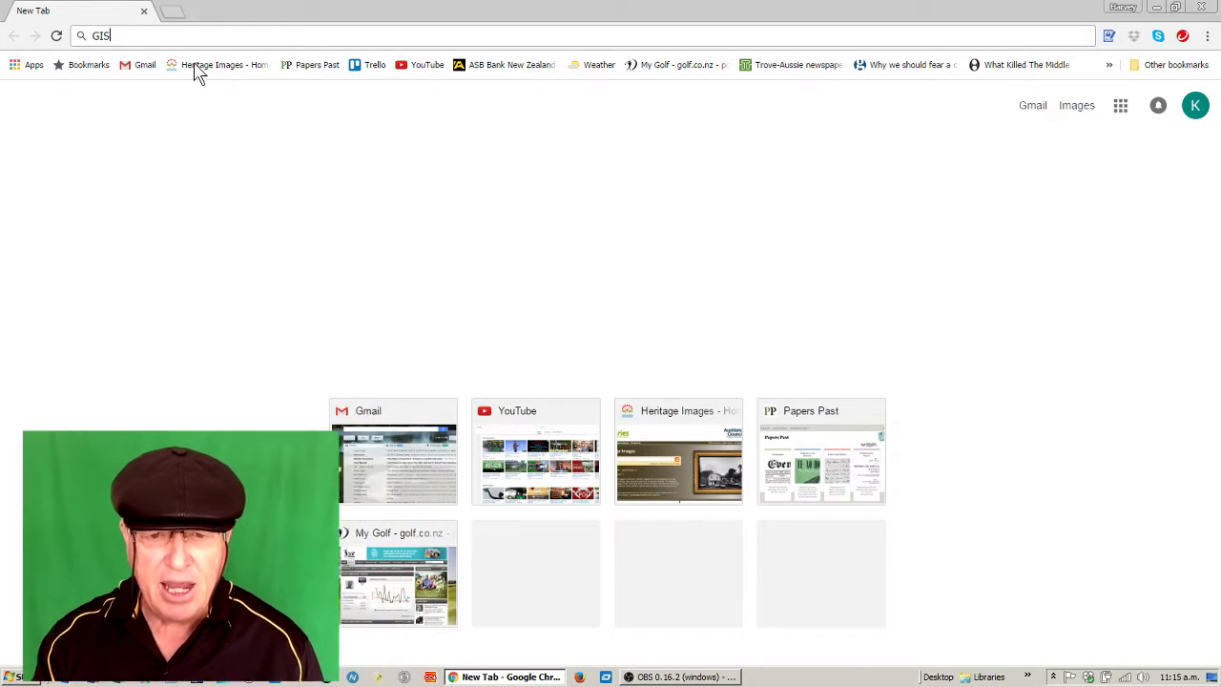
{"action": "key", "text": "Return"}
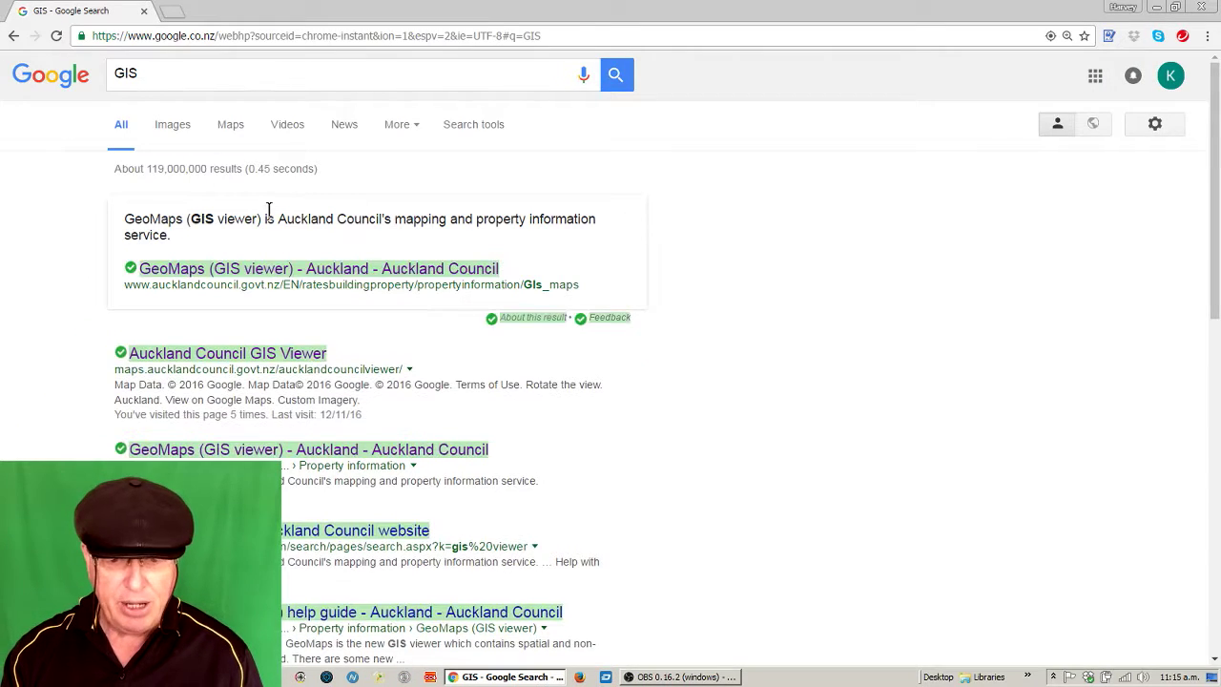
{"action": "left_click", "coordinate": [248, 355]}
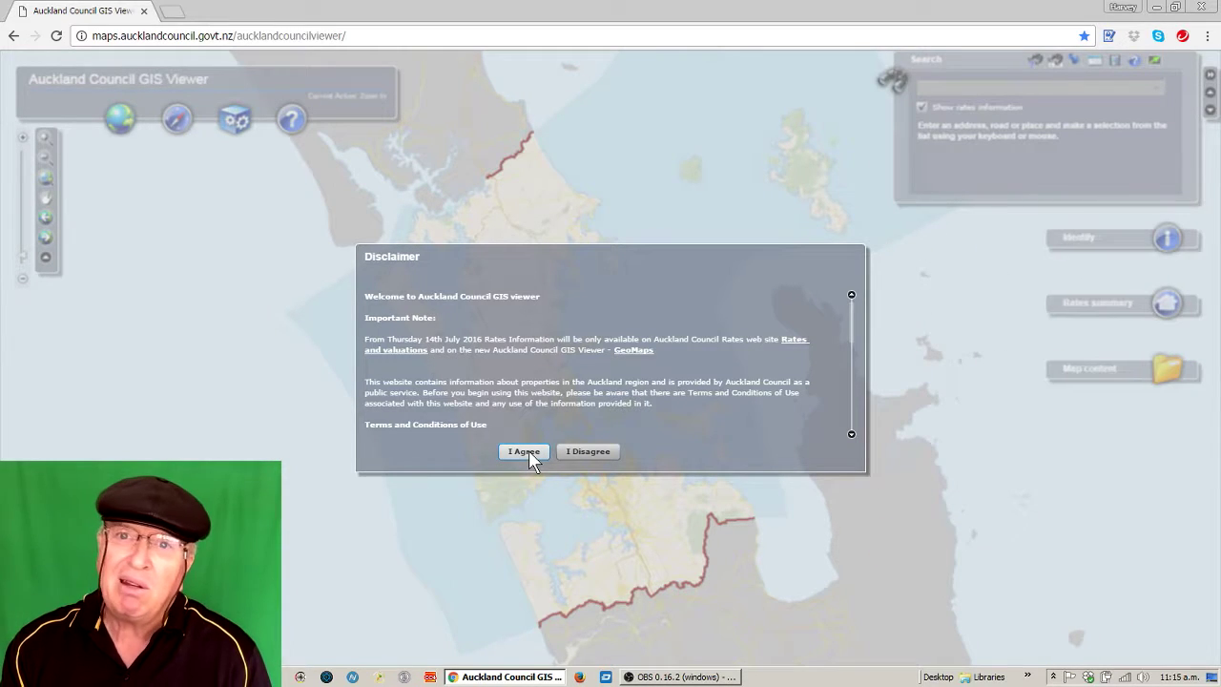
{"action": "left_click", "coordinate": [526, 452]}
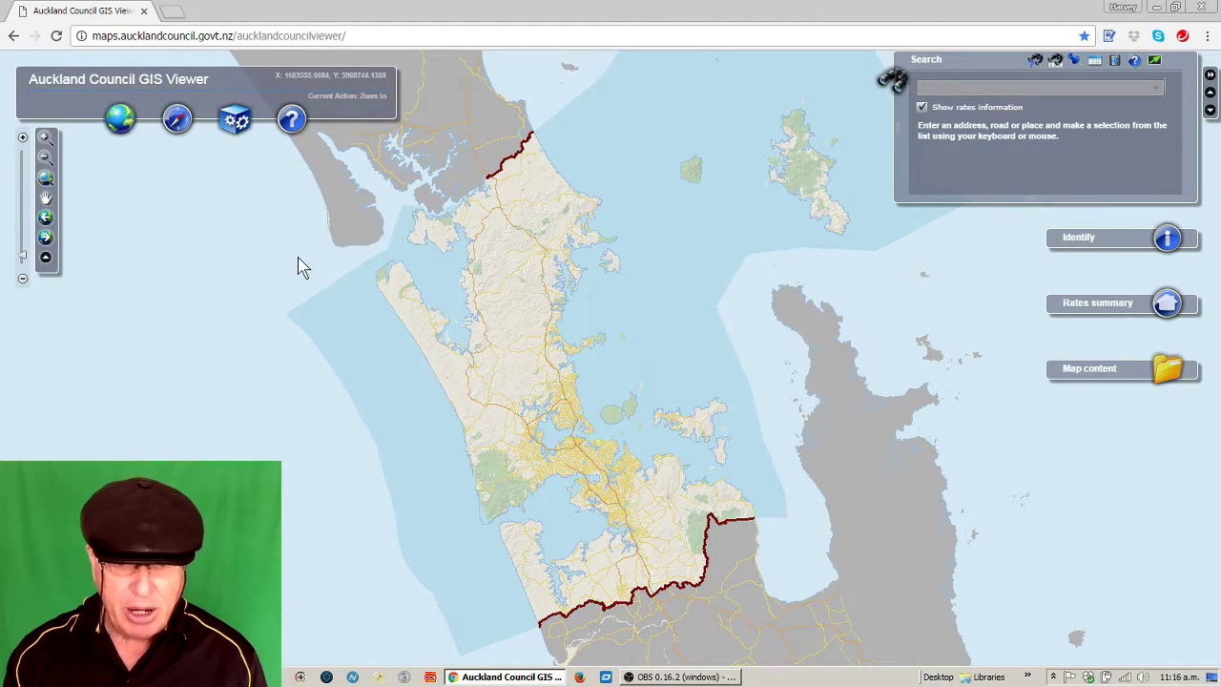
Switch the map view to Aerial Photos and bring central Auckland into view.
{"action": "left_click", "coordinate": [121, 125]}
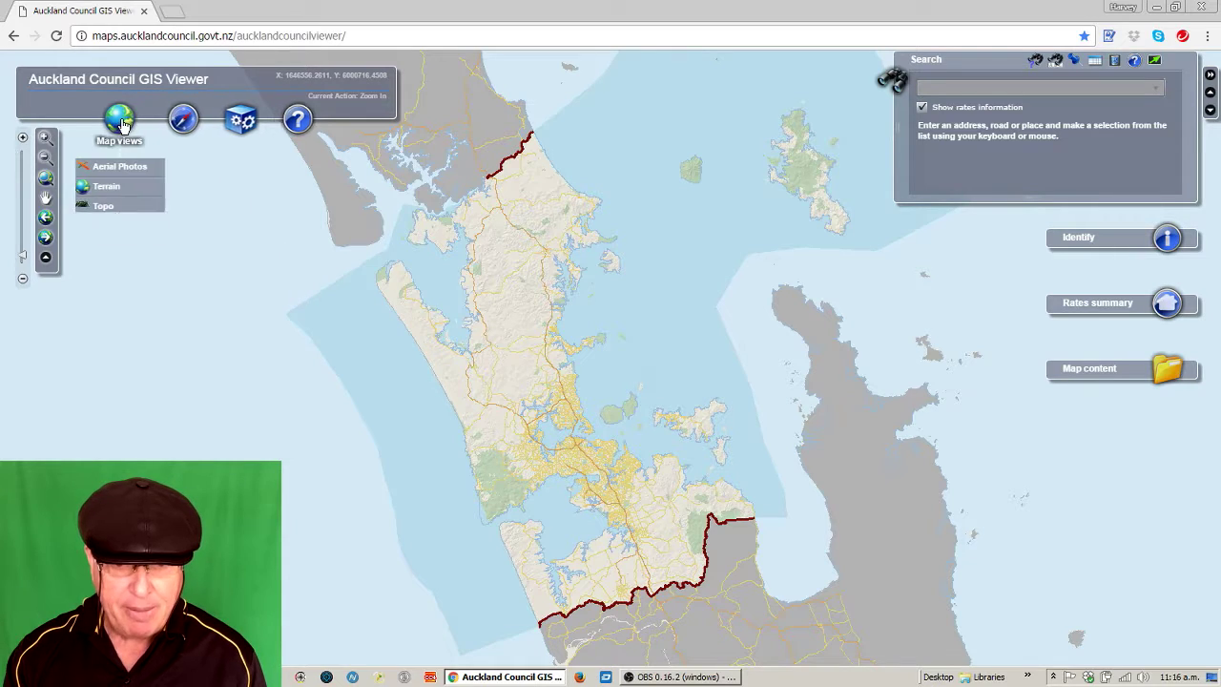
{"action": "left_click", "coordinate": [119, 169]}
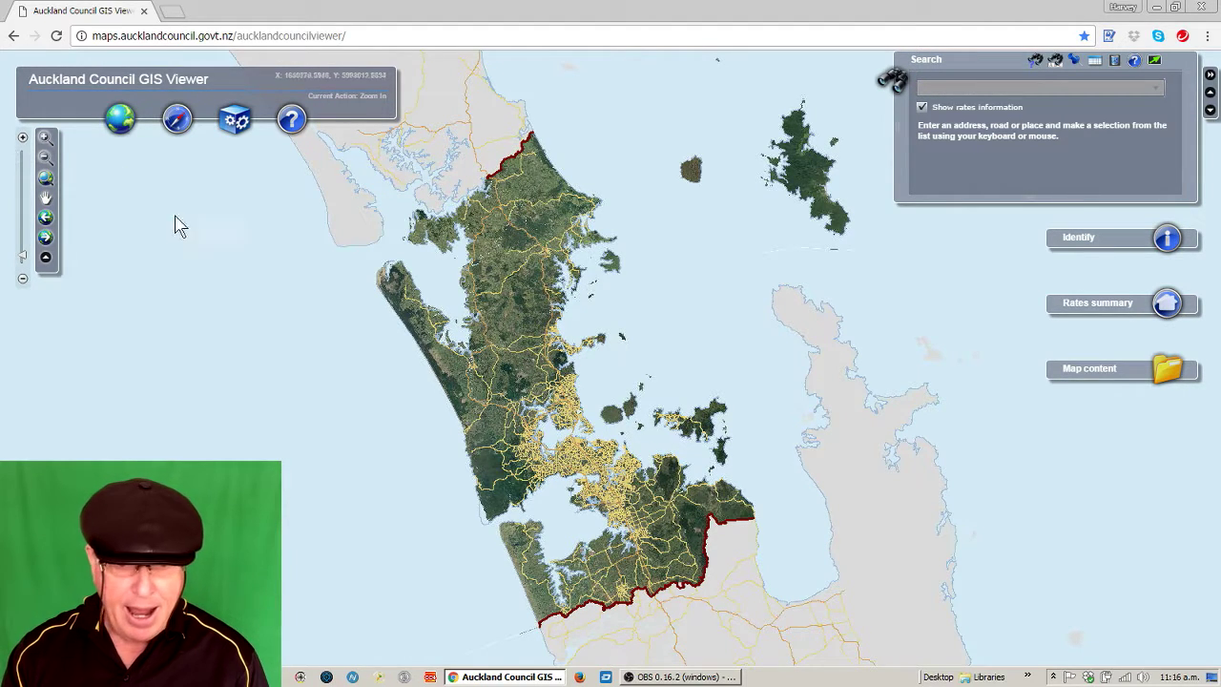
{"action": "left_click", "coordinate": [45, 198]}
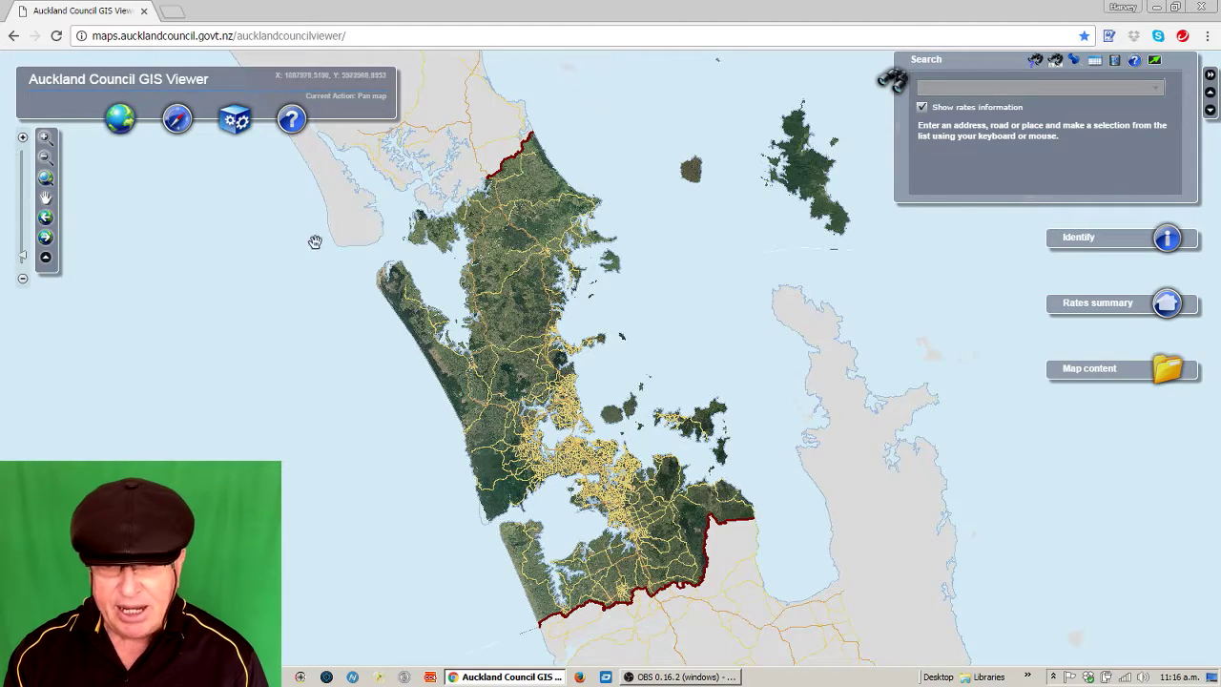
{"action": "left_click_drag", "start_coordinate": [461, 328], "coordinate": [487, 208]}
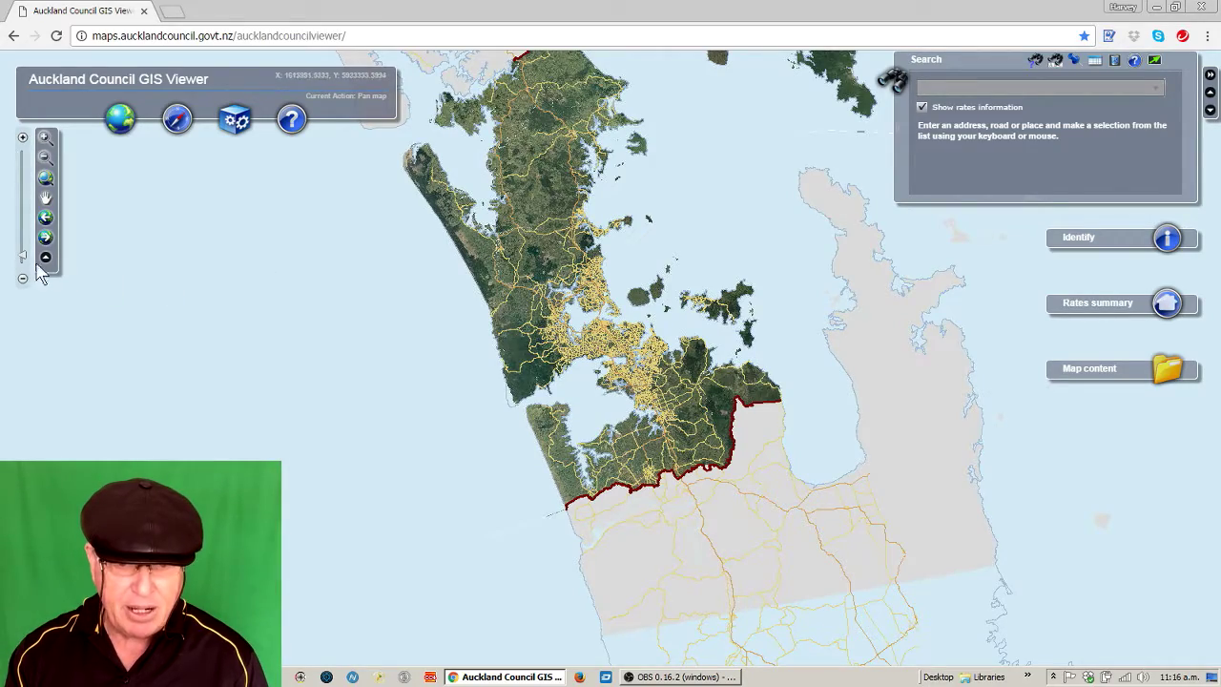
{"action": "left_click_drag", "start_coordinate": [26, 259], "coordinate": [22, 229]}
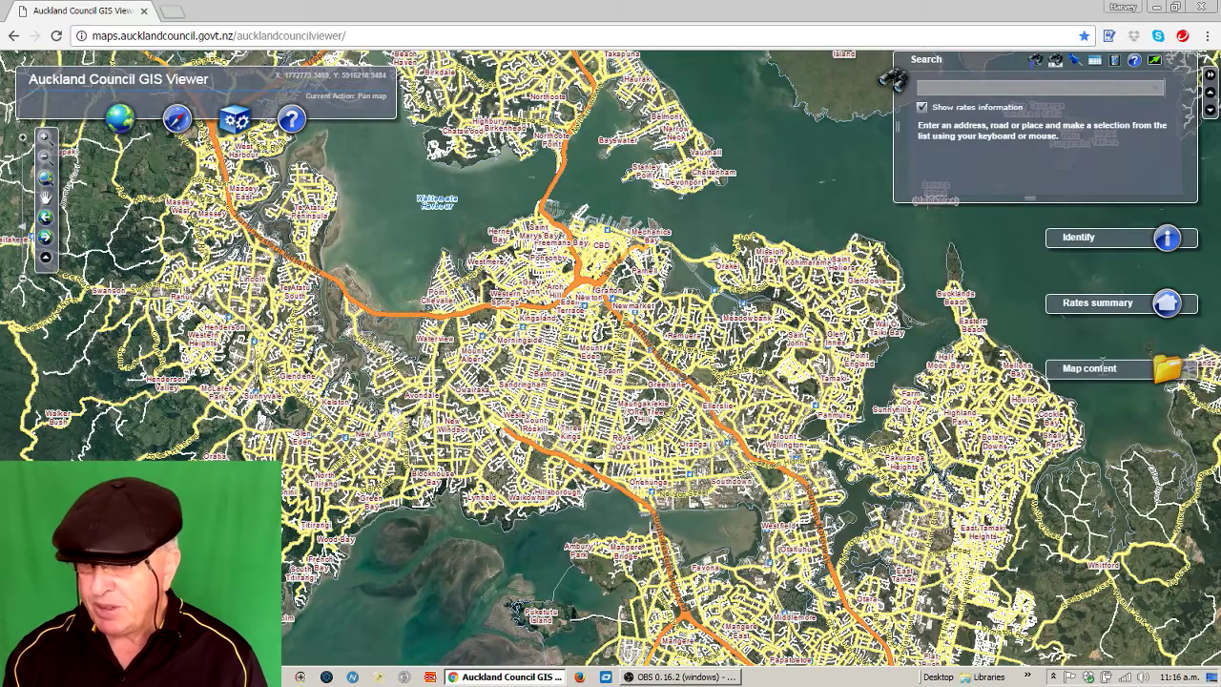
Try the Regional Parks quick theme on the map and clear the theme.
{"action": "left_click", "coordinate": [1160, 374]}
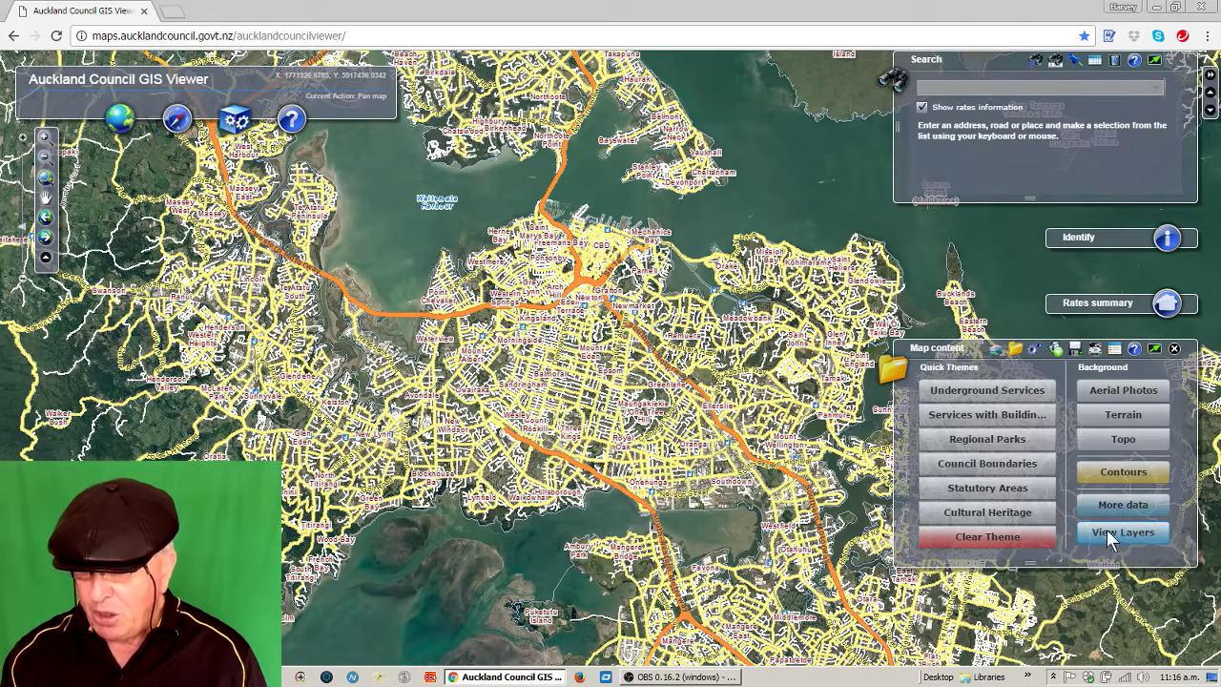
{"action": "left_click", "coordinate": [987, 440]}
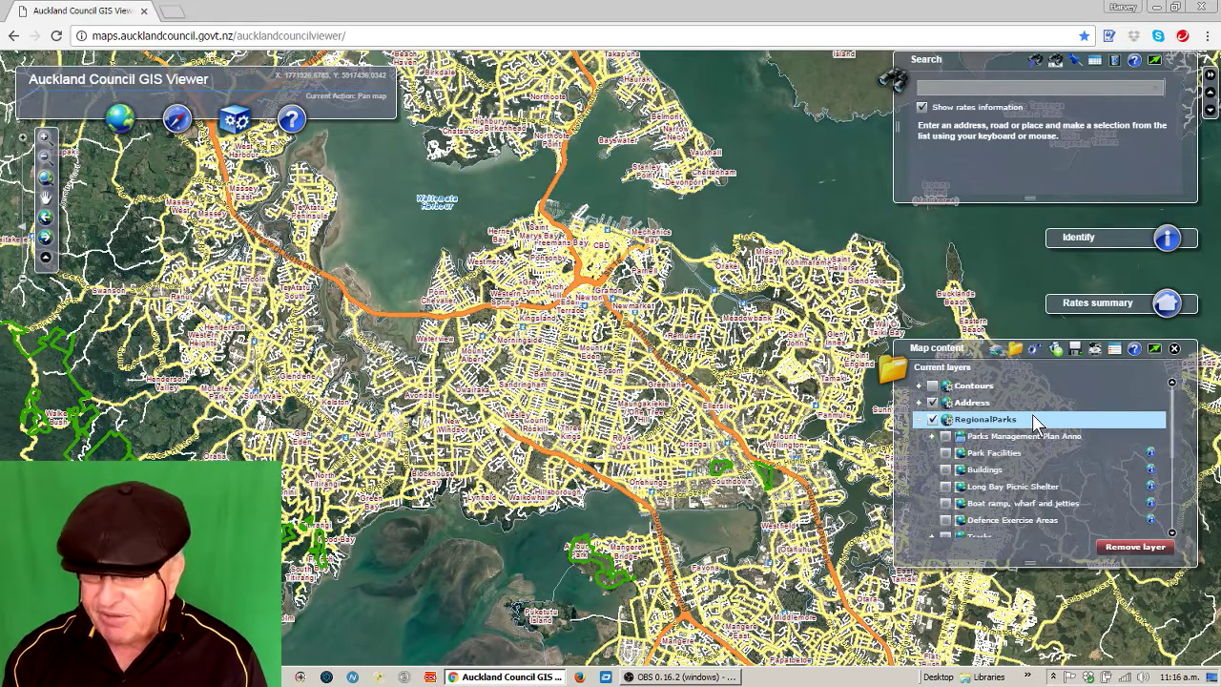
{"action": "left_click", "coordinate": [1000, 354]}
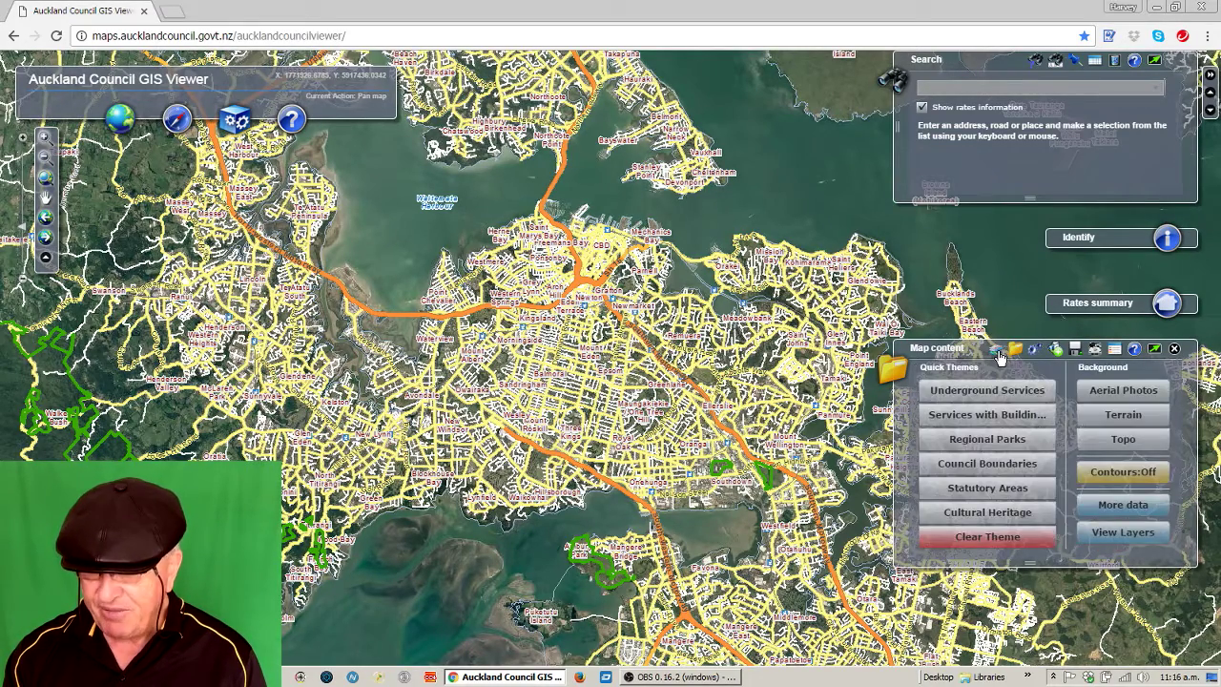
{"action": "left_click", "coordinate": [991, 538]}
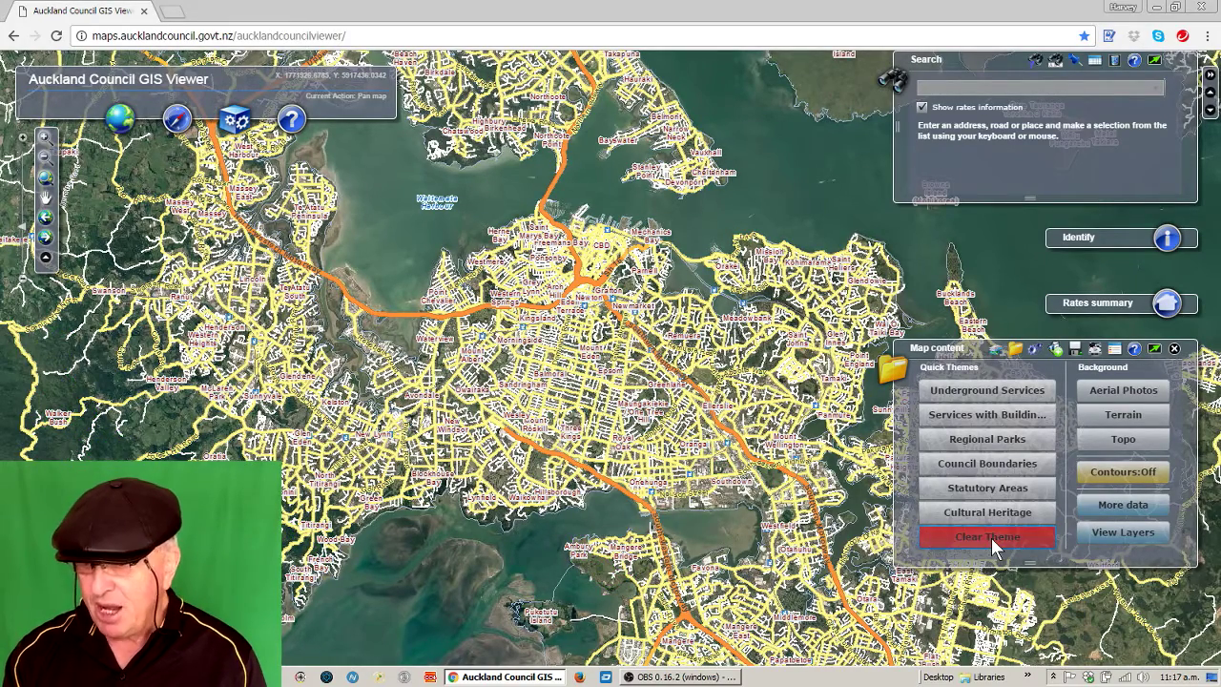
Hide the Base Map and Address layers so only the aerial imagery is displayed, and close the map content.
{"action": "left_click", "coordinate": [1104, 531]}
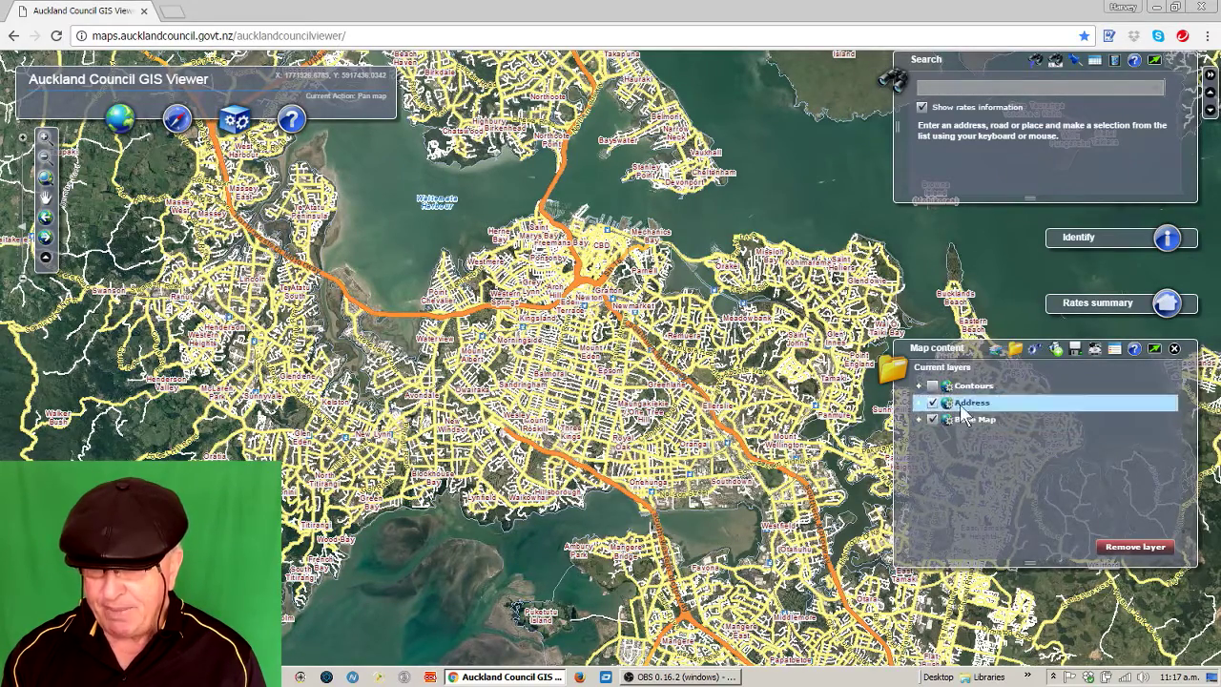
{"action": "left_click", "coordinate": [932, 420]}
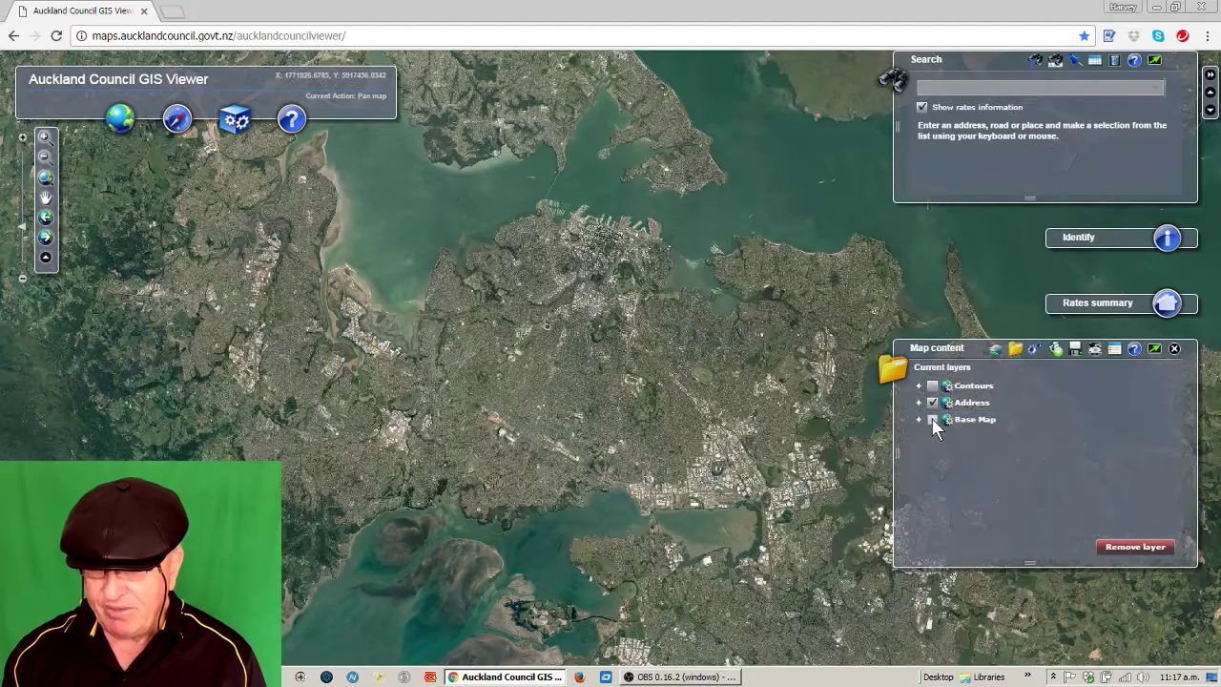
{"action": "left_click", "coordinate": [933, 404]}
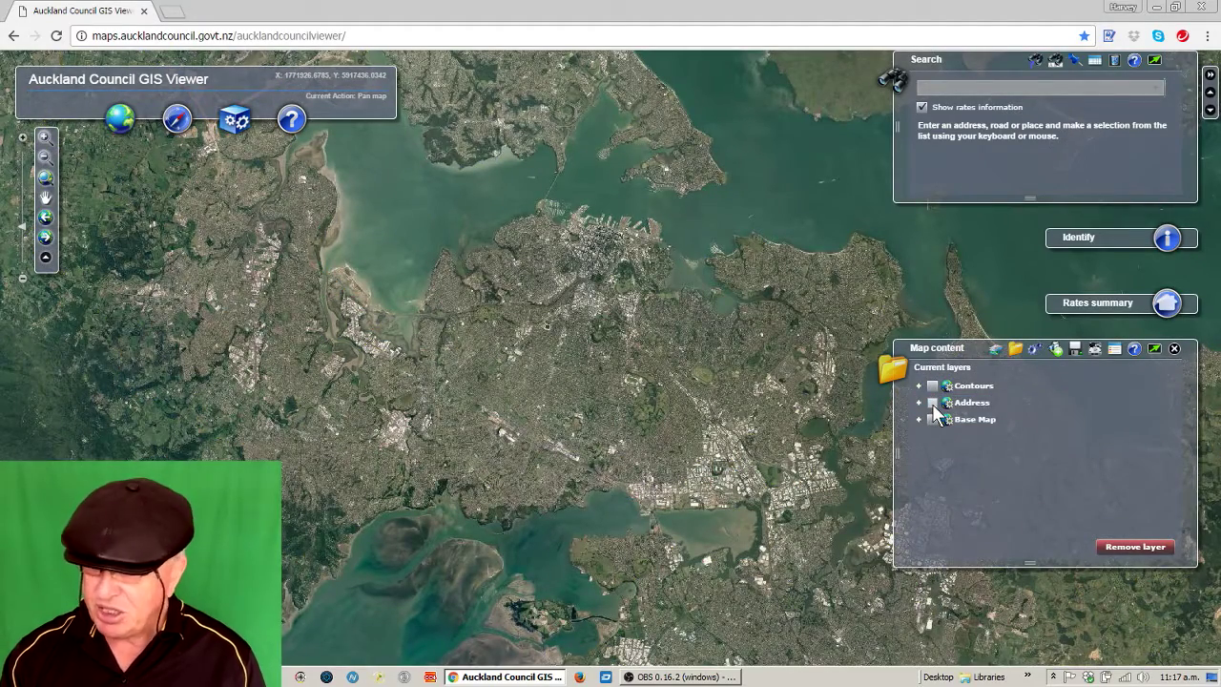
{"action": "left_click", "coordinate": [1156, 350]}
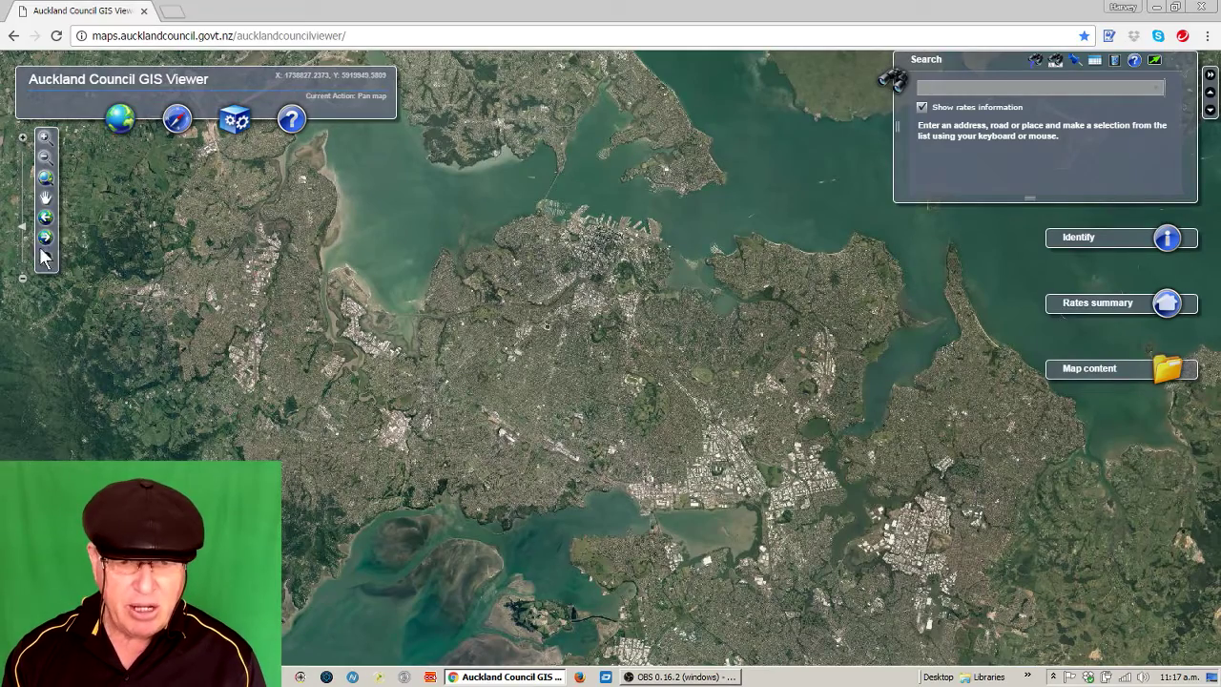
Locate and examine the residential streets west of Dominion Road in the unlabelled aerial imagery.
{"action": "left_click_drag", "start_coordinate": [22, 229], "coordinate": [23, 214]}
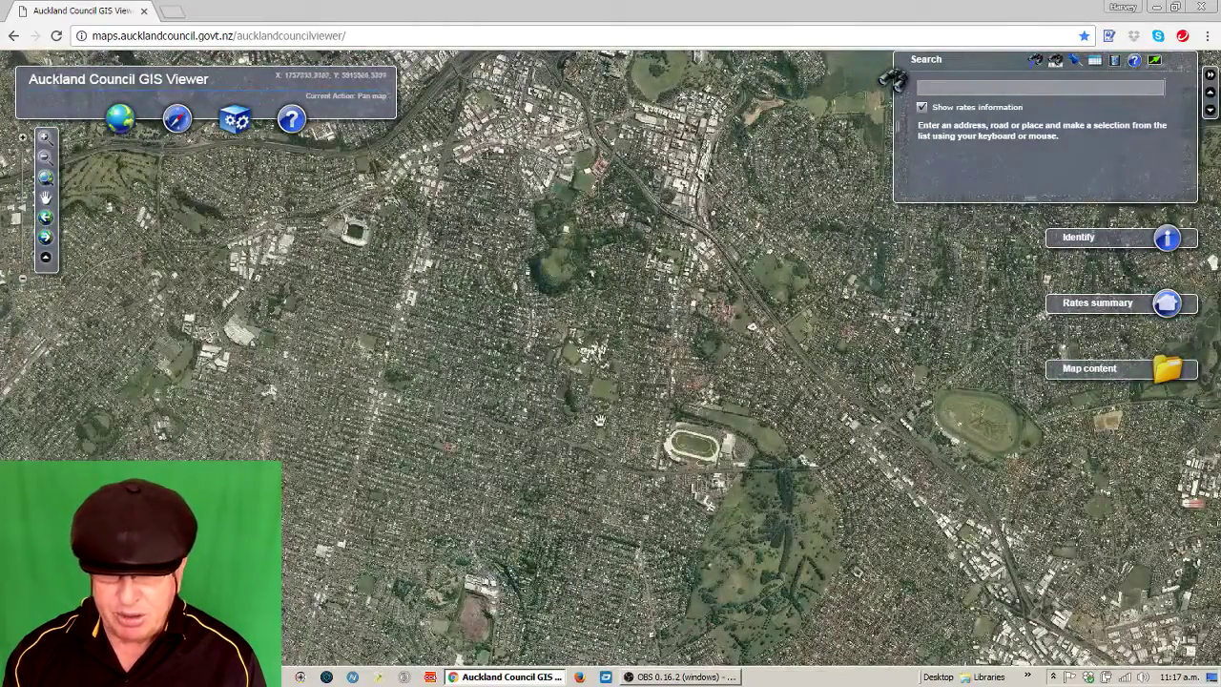
{"action": "left_click_drag", "start_coordinate": [599, 418], "coordinate": [695, 384]}
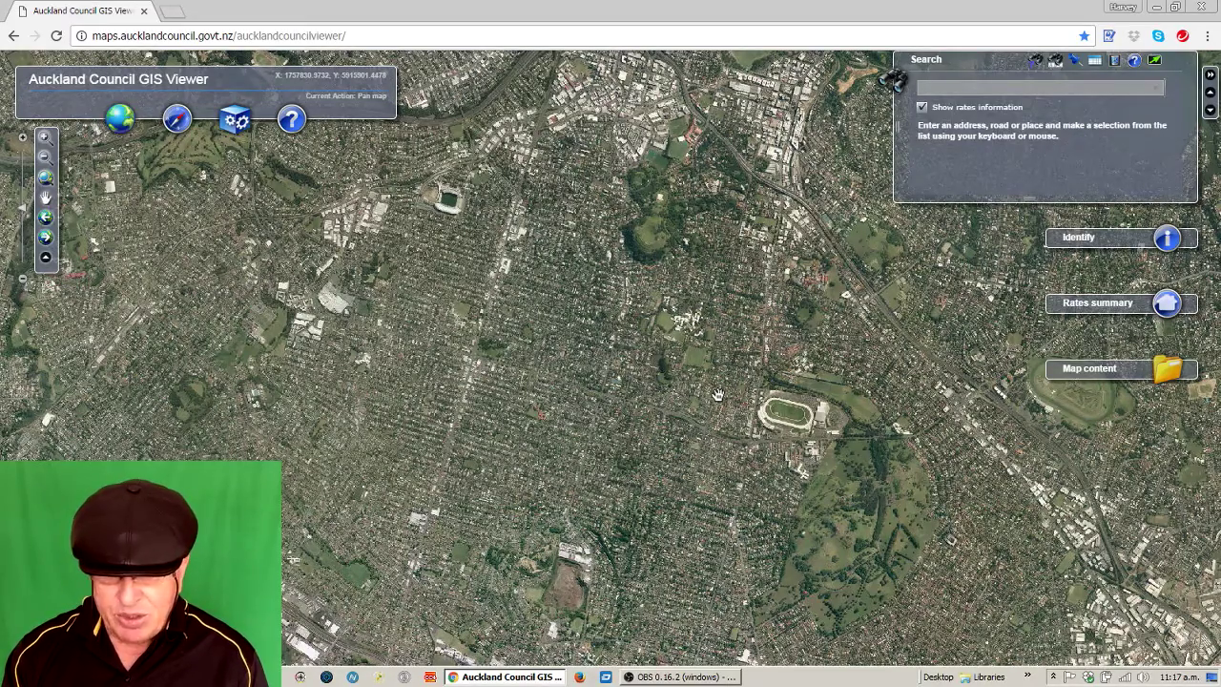
{"action": "left_click_drag", "start_coordinate": [570, 384], "coordinate": [743, 336]}
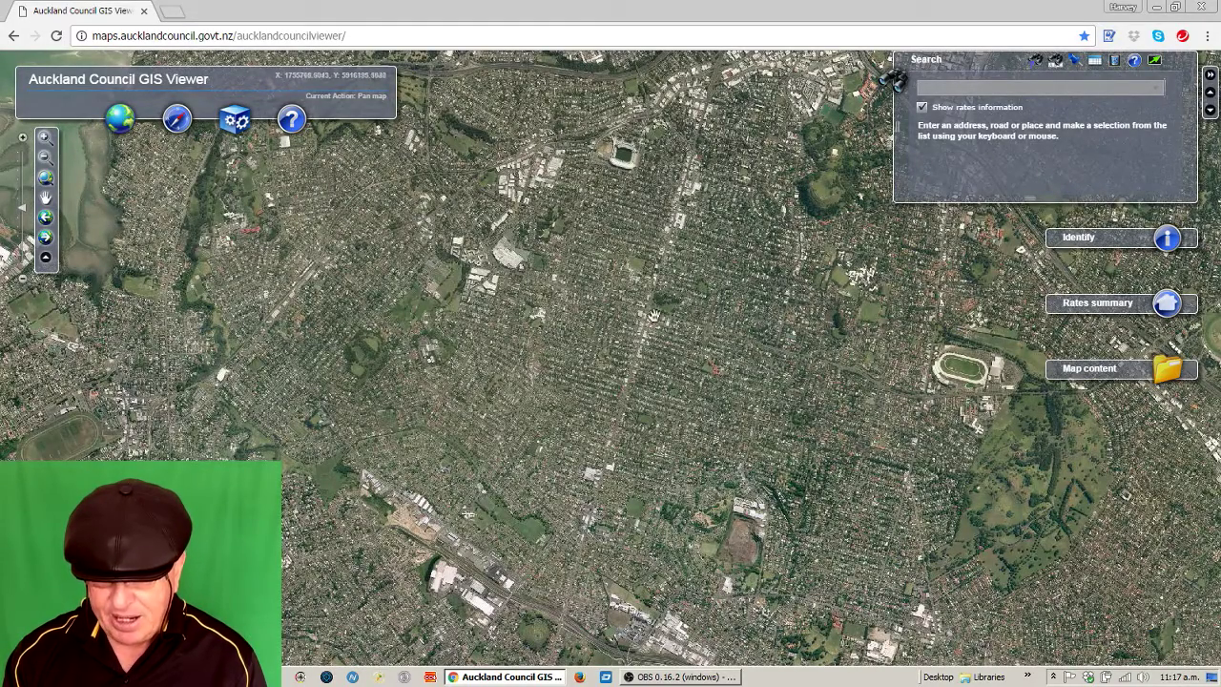
{"action": "left_click_drag", "start_coordinate": [625, 375], "coordinate": [628, 352]}
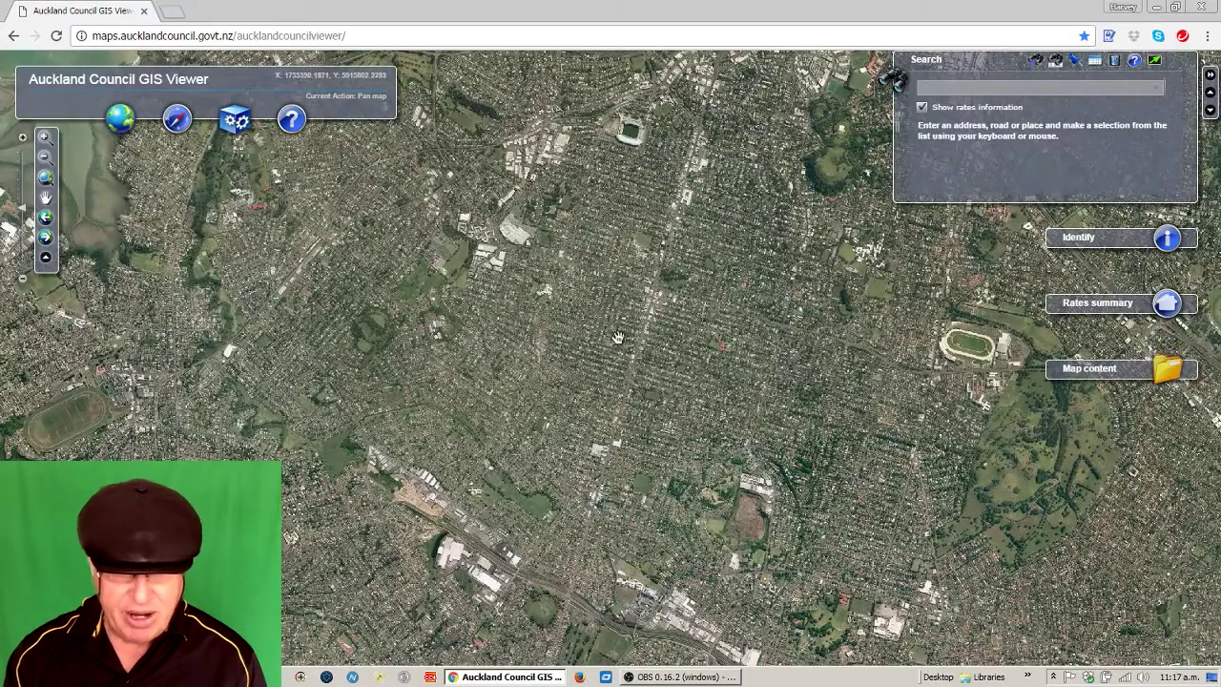
{"action": "left_click_drag", "start_coordinate": [22, 206], "coordinate": [22, 189]}
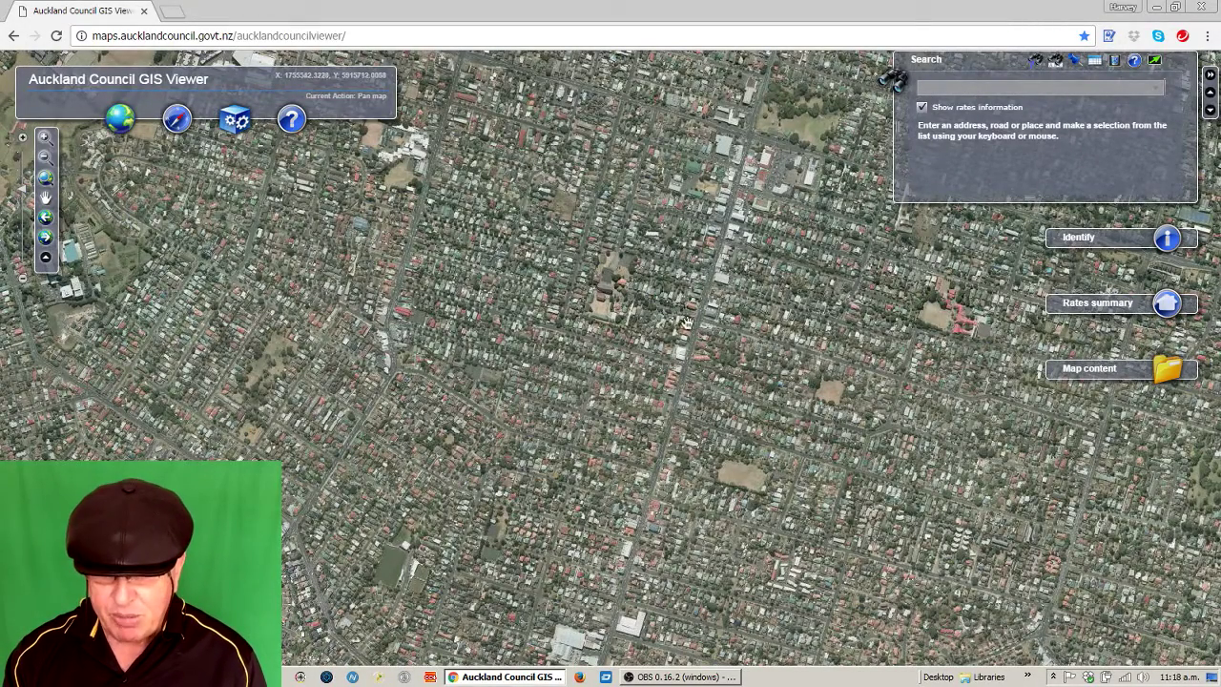
{"action": "left_click_drag", "start_coordinate": [621, 369], "coordinate": [618, 329]}
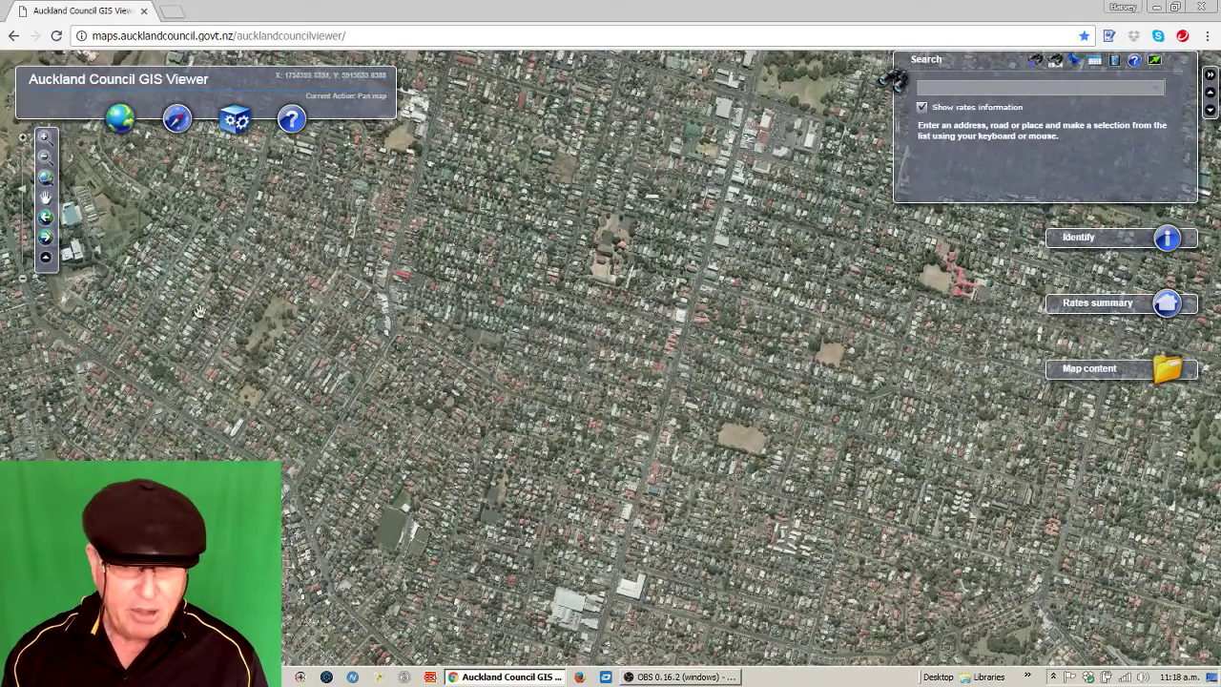
{"action": "left_click_drag", "start_coordinate": [19, 192], "coordinate": [22, 186]}
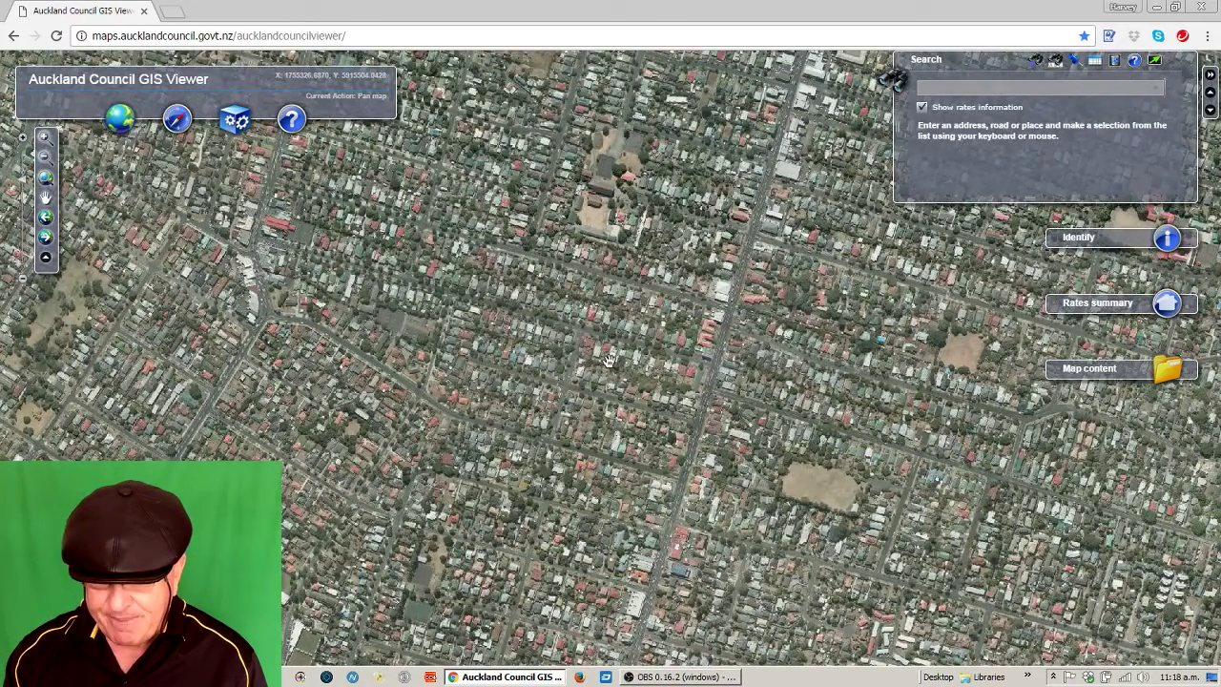
{"action": "left_click_drag", "start_coordinate": [608, 359], "coordinate": [613, 341]}
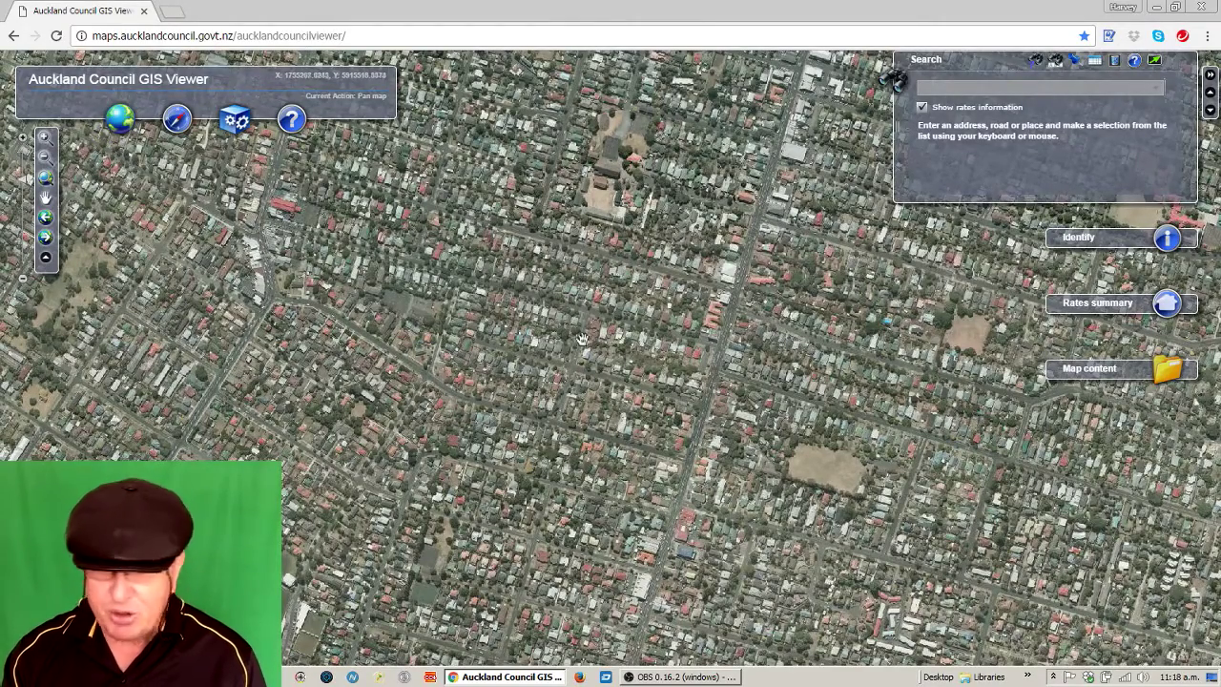
{"action": "left_click", "coordinate": [24, 171]}
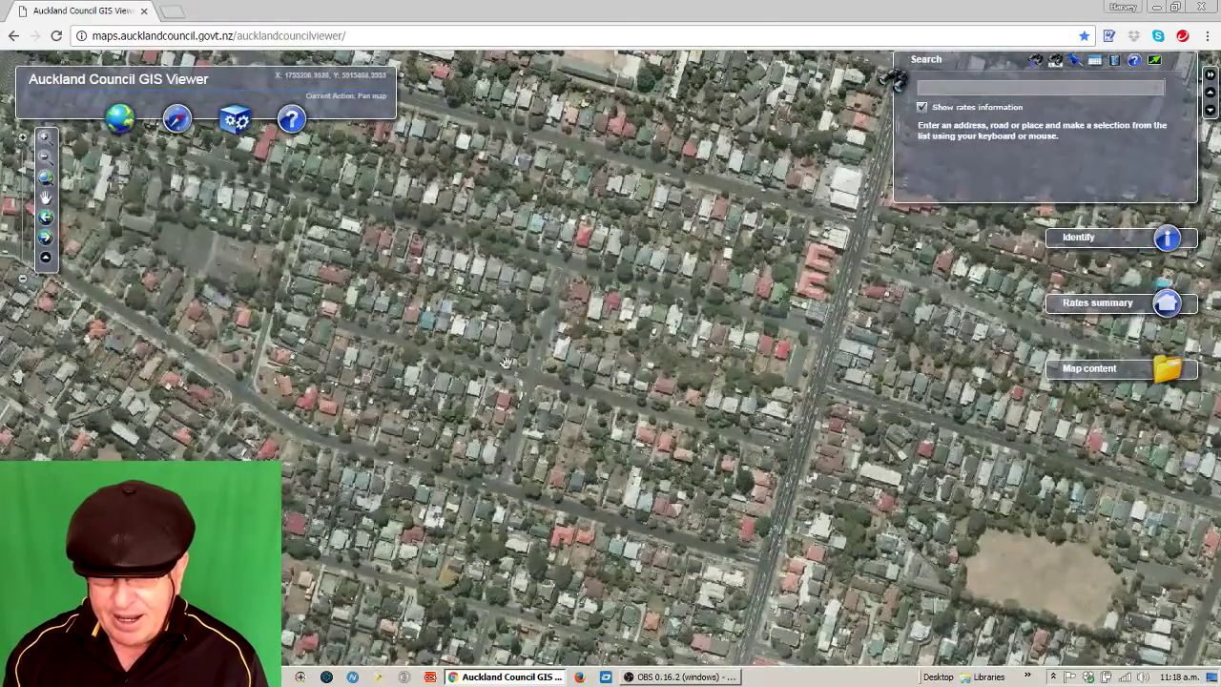
{"action": "left_click_drag", "start_coordinate": [607, 317], "coordinate": [614, 347]}
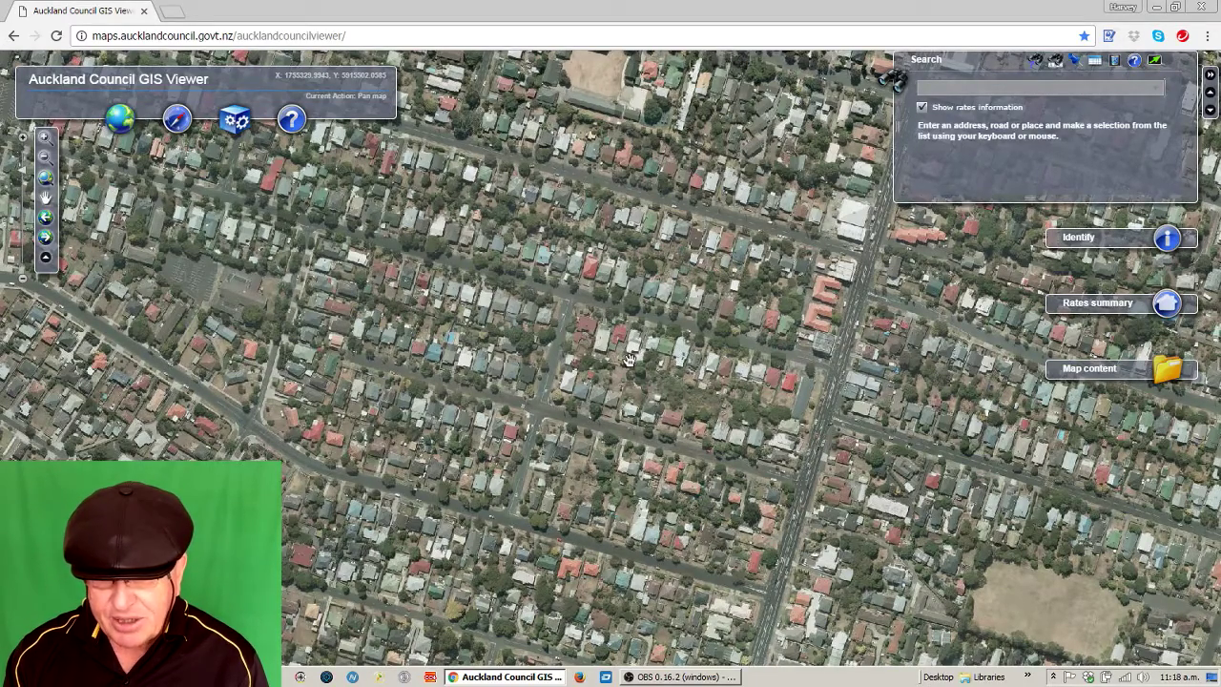
{"action": "left_click_drag", "start_coordinate": [629, 357], "coordinate": [633, 311]}
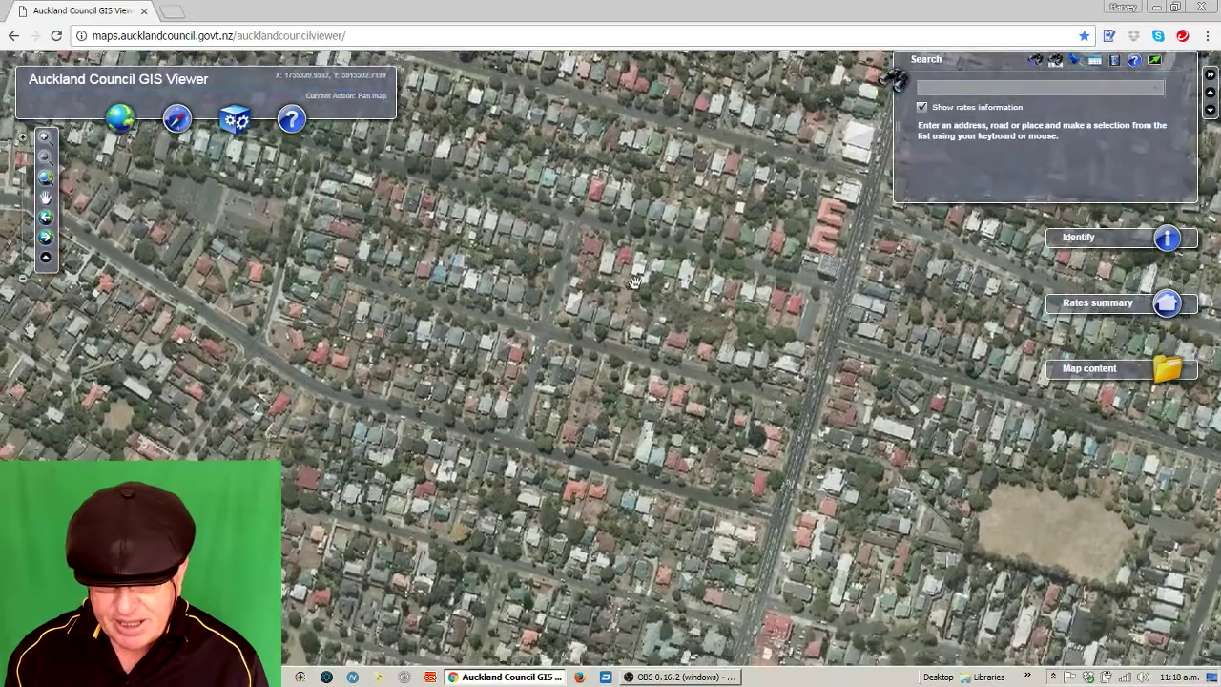
{"action": "left_click_drag", "start_coordinate": [608, 459], "coordinate": [626, 343]}
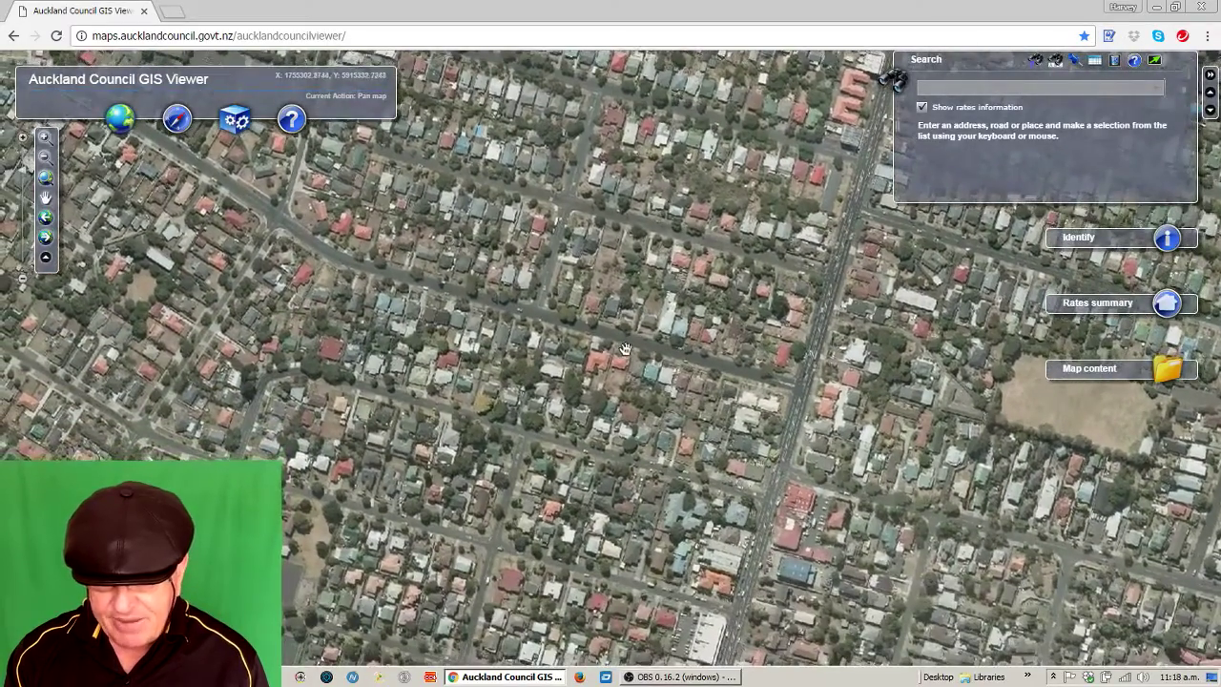
{"action": "left_click_drag", "start_coordinate": [616, 393], "coordinate": [618, 366]}
{"action": "left_click_drag", "start_coordinate": [621, 473], "coordinate": [642, 452]}
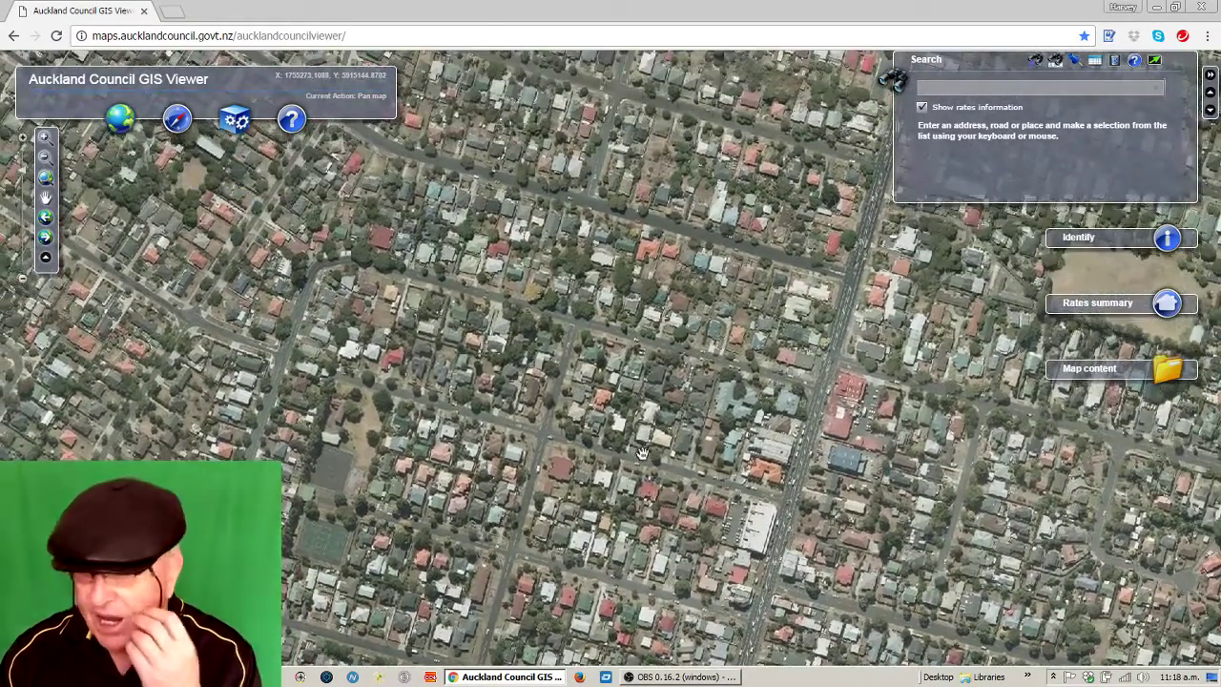
Show the Base Map layer briefly to identify the streets around Wembley Road and Lambeth Road, and hide it again.
{"action": "left_click", "coordinate": [1170, 372]}
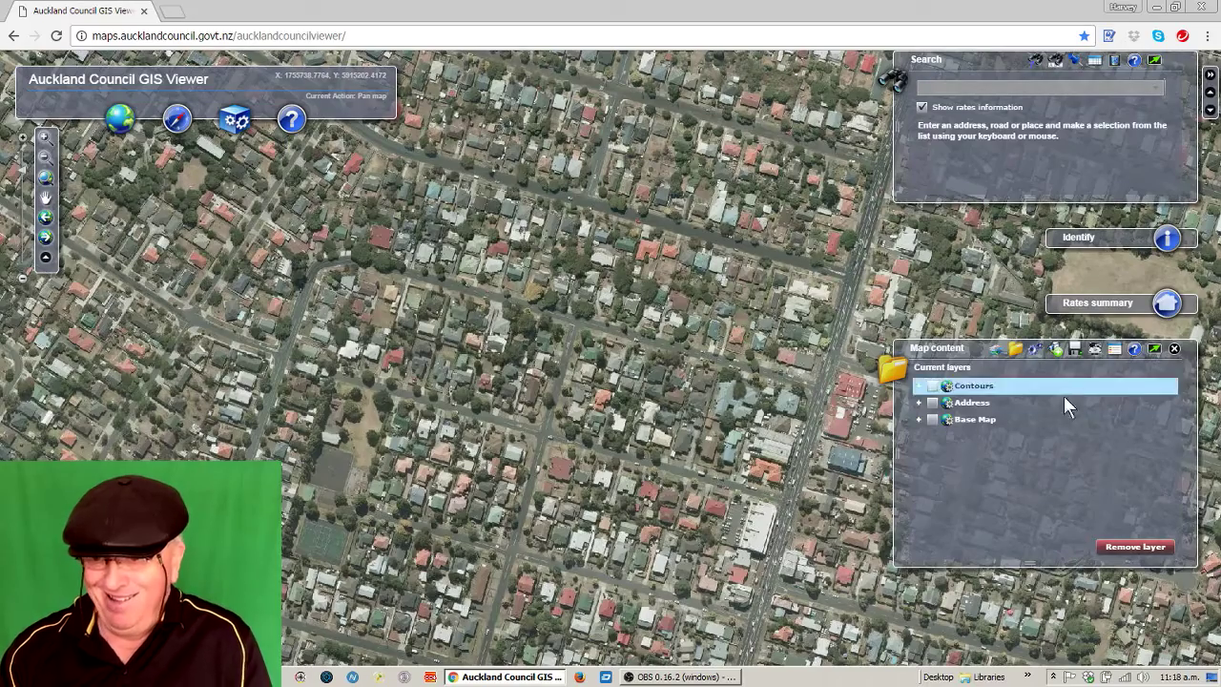
{"action": "left_click", "coordinate": [934, 421]}
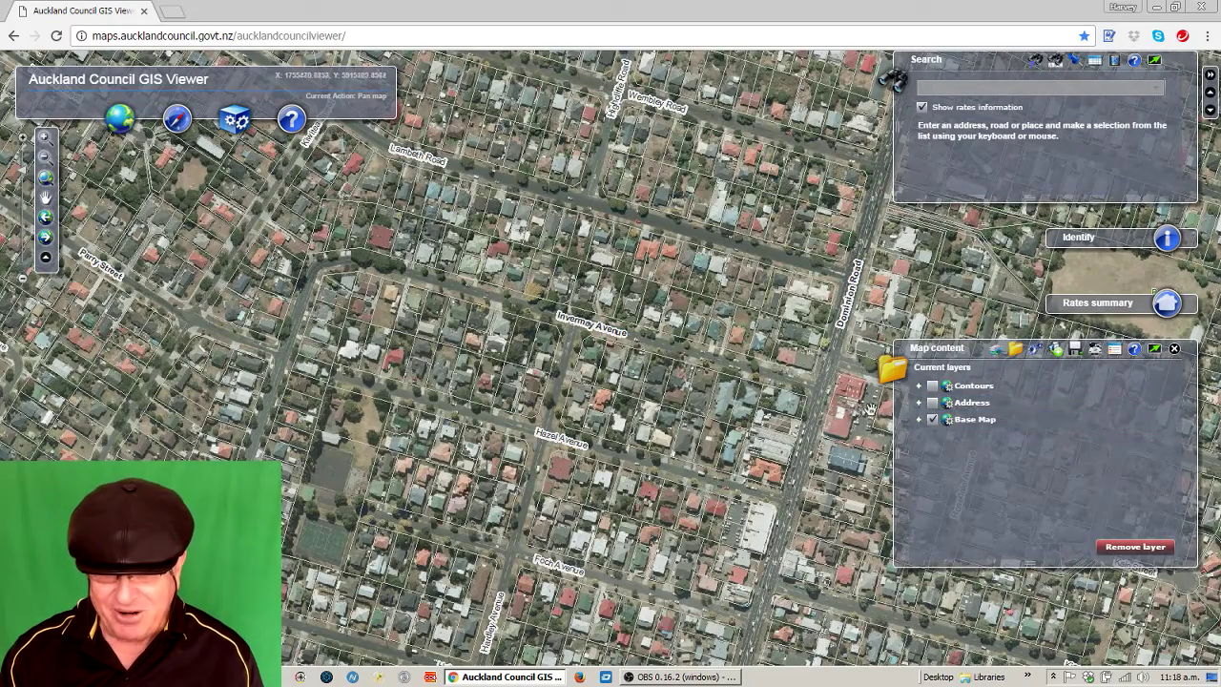
{"action": "left_click_drag", "start_coordinate": [738, 340], "coordinate": [701, 482]}
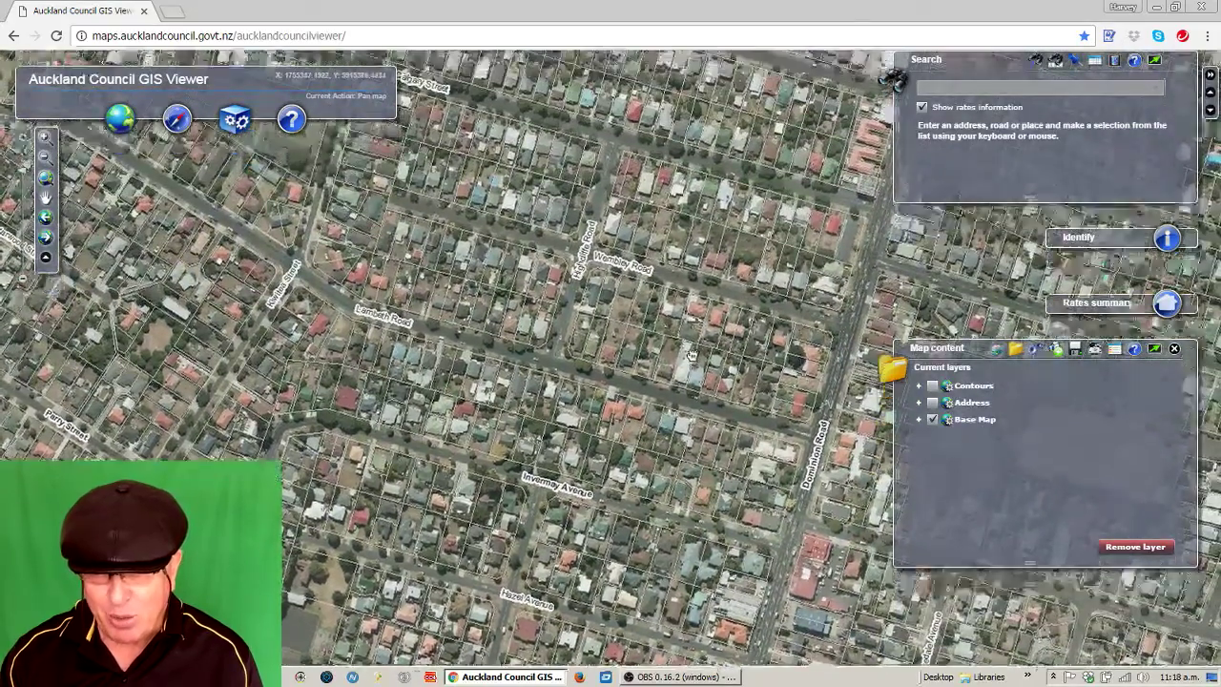
{"action": "left_click_drag", "start_coordinate": [696, 339], "coordinate": [718, 441]}
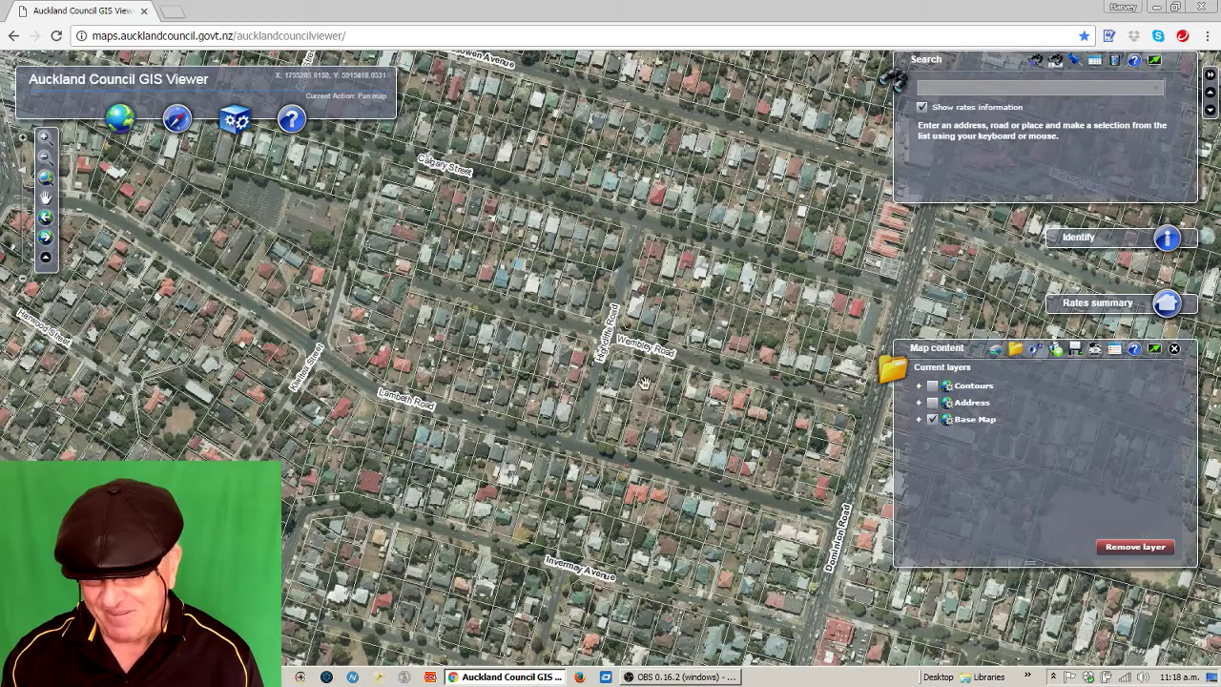
{"action": "left_click", "coordinate": [931, 420]}
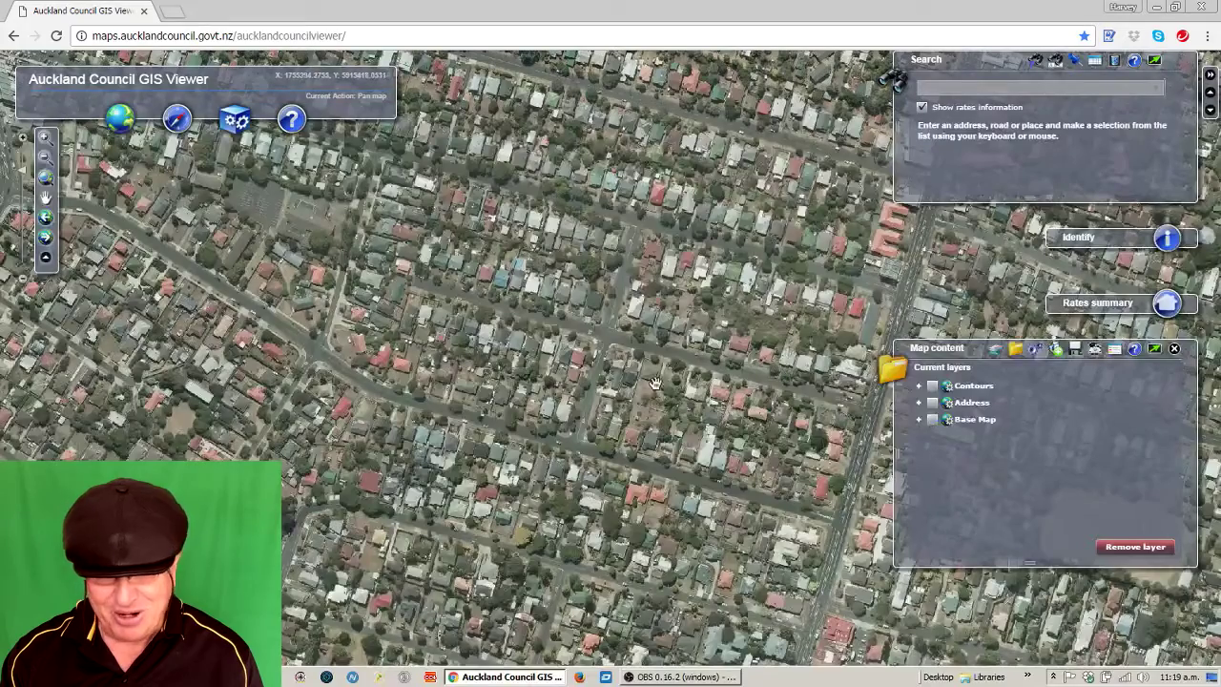
Open the Historic aerial photography tool while viewing the residential block west of Dominion Road.
{"action": "left_click", "coordinate": [26, 174]}
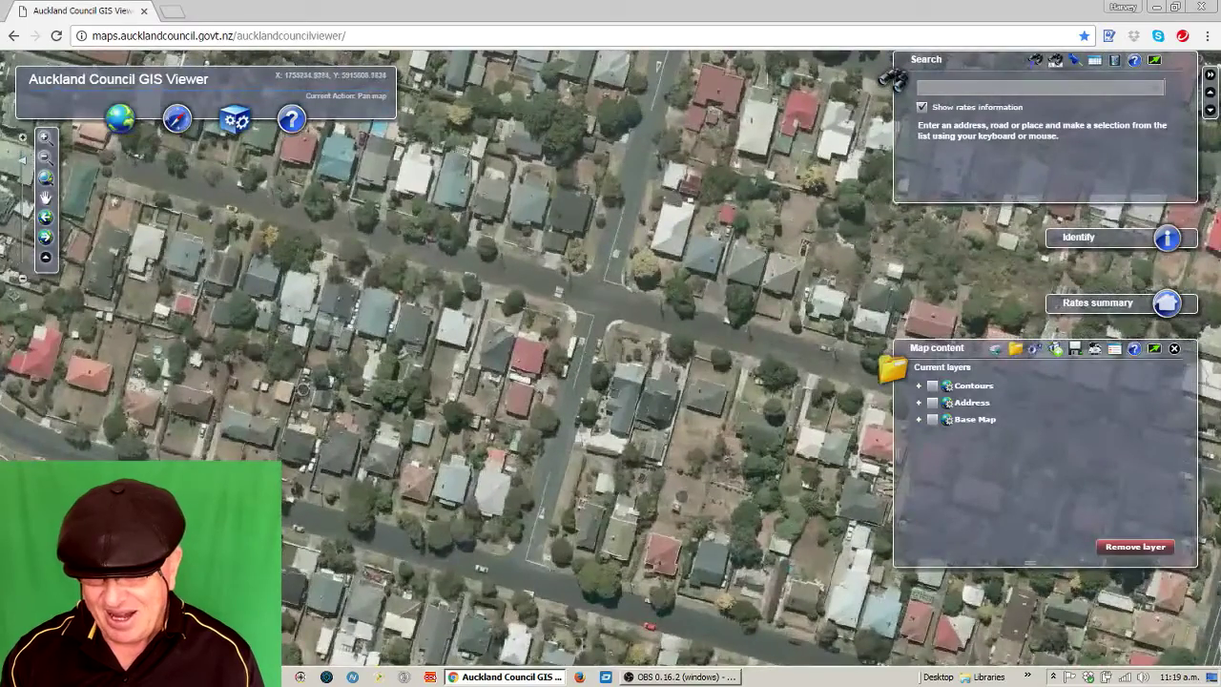
{"action": "left_click_drag", "start_coordinate": [657, 372], "coordinate": [571, 297]}
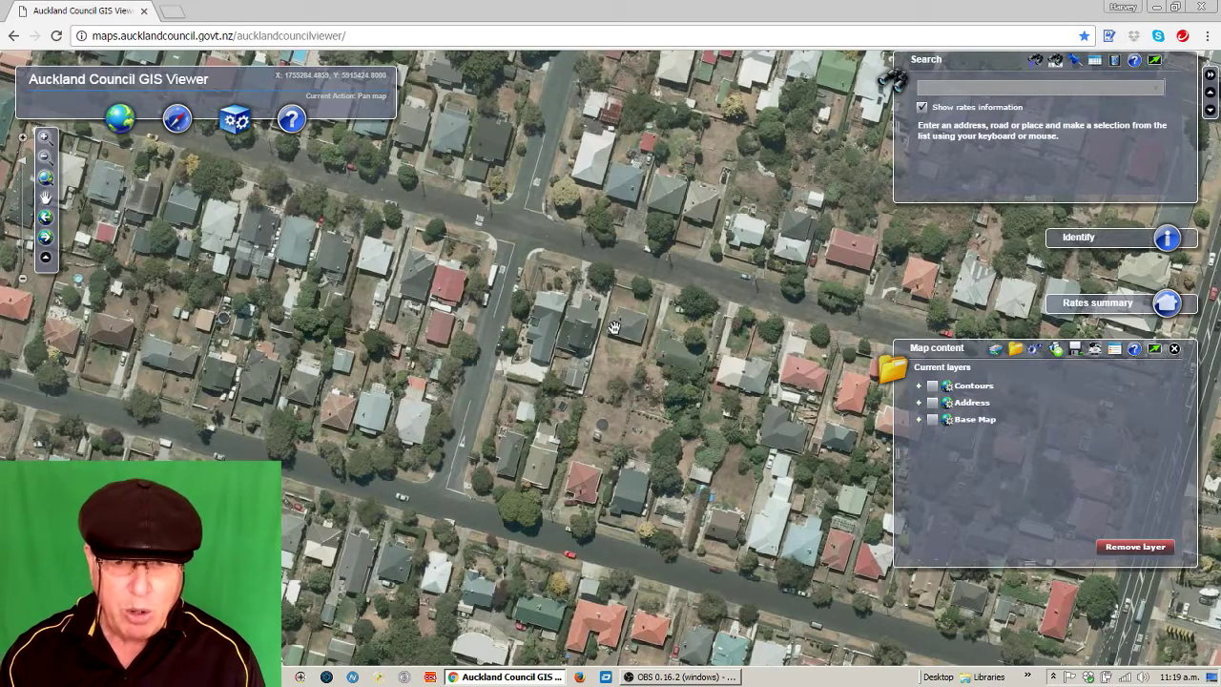
{"action": "mouse_move", "coordinate": [235, 121]}
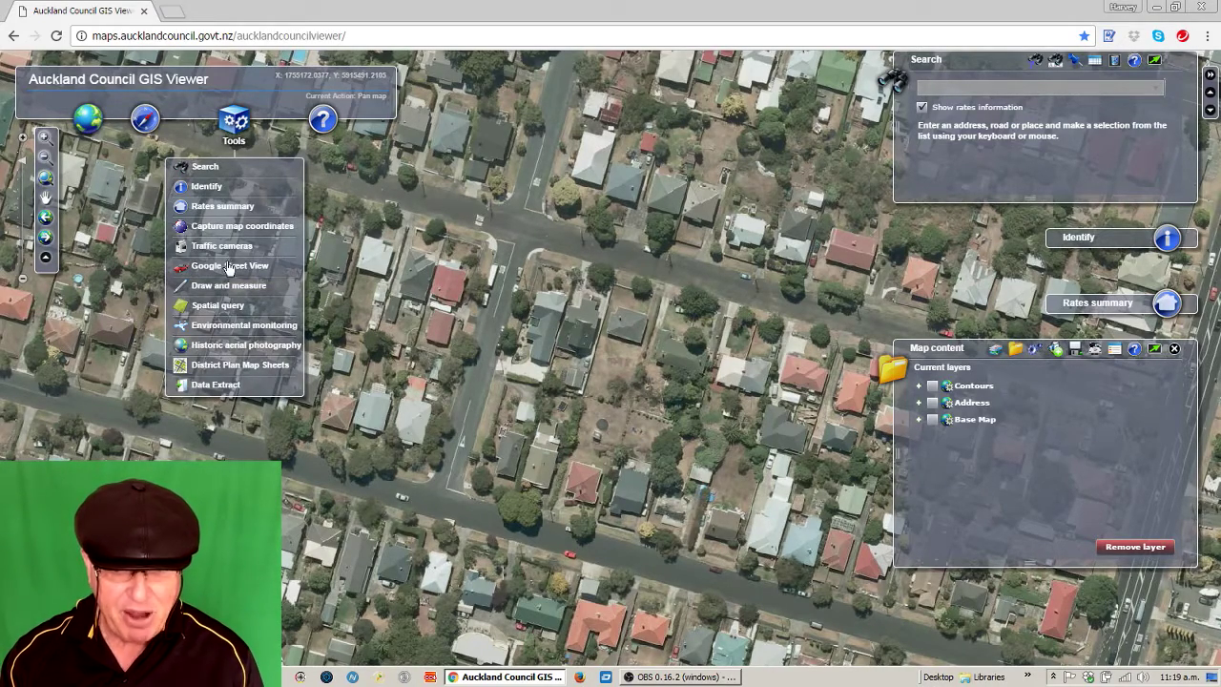
{"action": "left_click", "coordinate": [214, 351]}
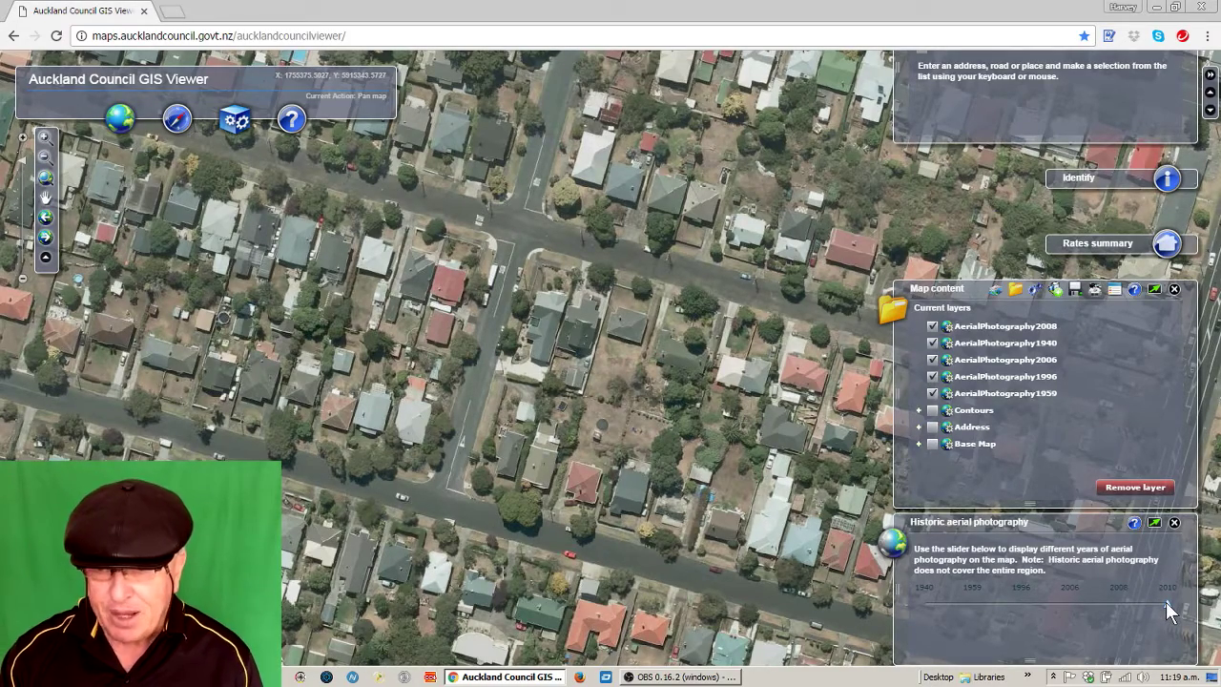
{"action": "left_click_drag", "start_coordinate": [617, 305], "coordinate": [594, 293]}
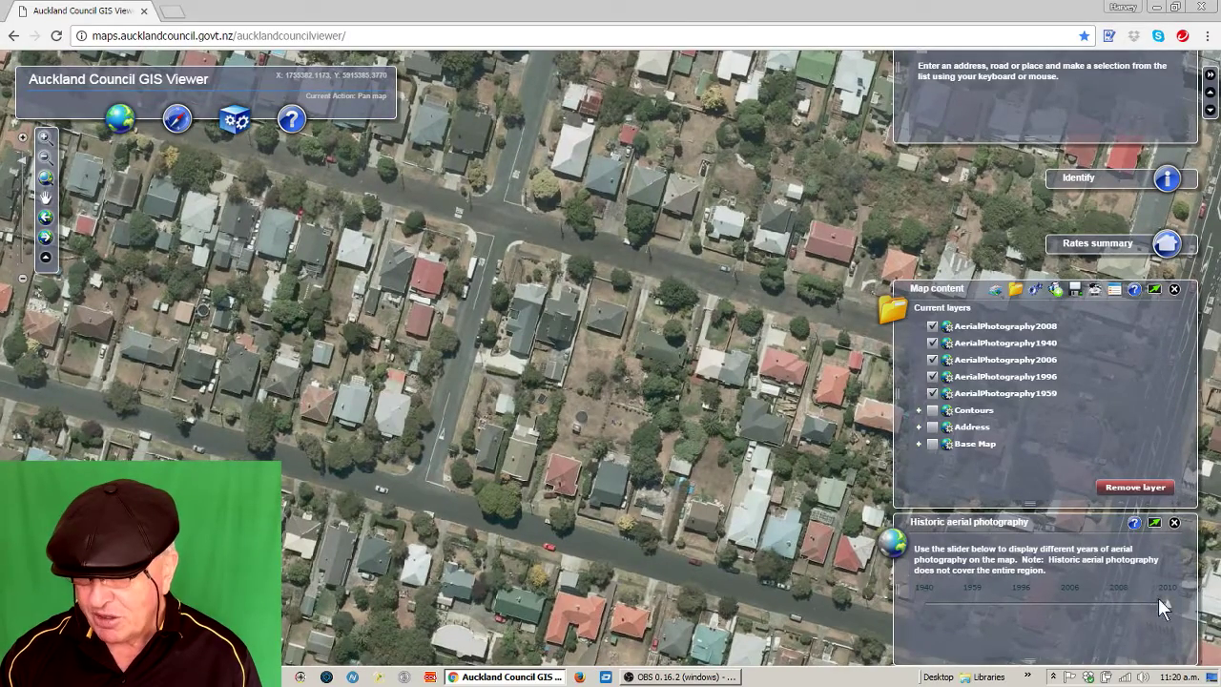
Compare the residential block in the 1959 historic aerial photography with the 2010 imagery, ending on 1959.
{"action": "left_click_drag", "start_coordinate": [1168, 604], "coordinate": [972, 607]}
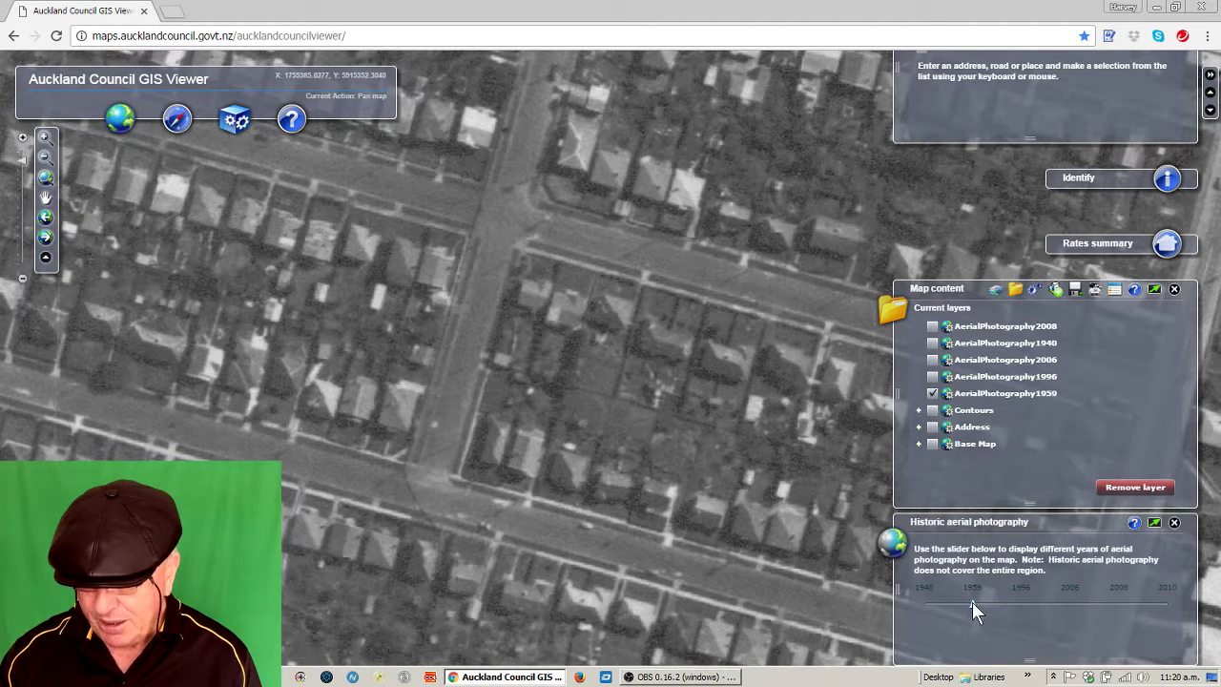
{"action": "left_click", "coordinate": [1165, 603]}
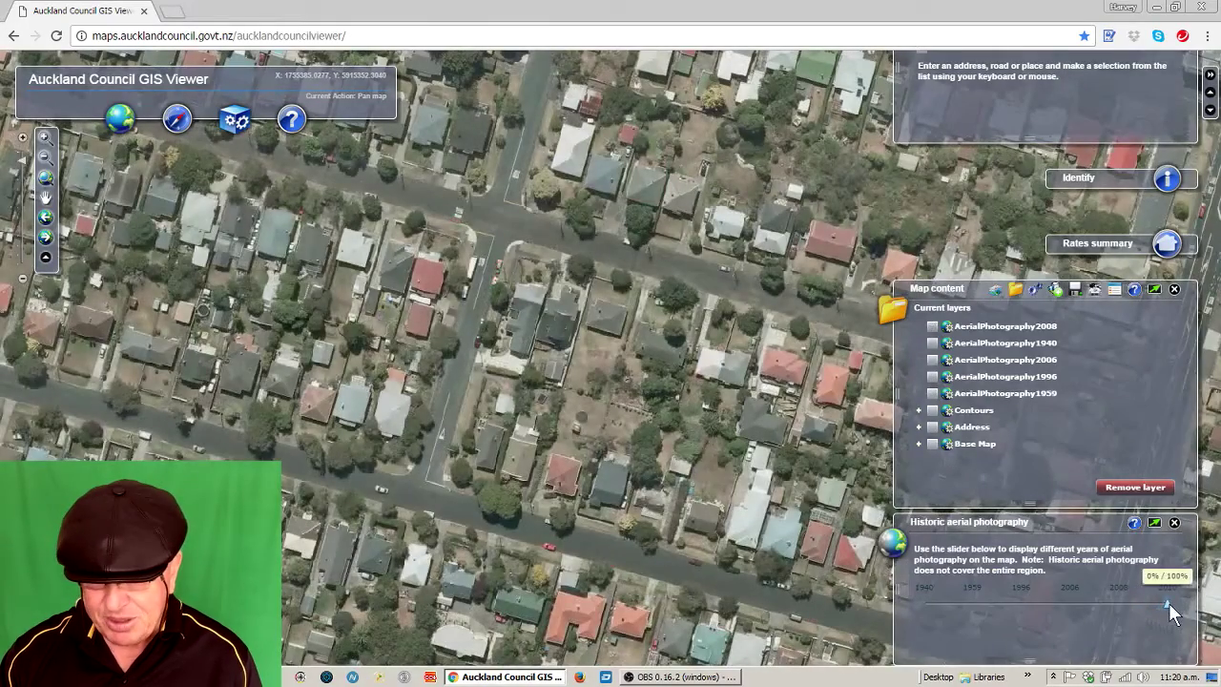
{"action": "left_click_drag", "start_coordinate": [1169, 603], "coordinate": [974, 607]}
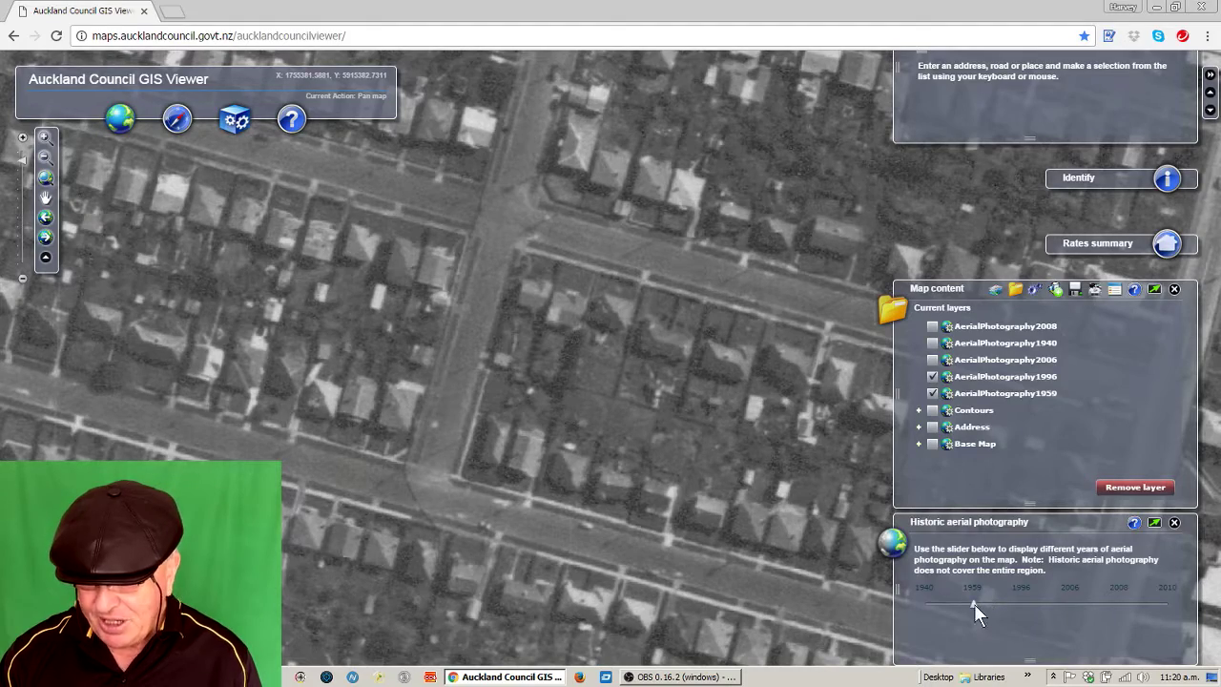
Display the 1940 historic aerial photography and examine the open land around the same residential block.
{"action": "left_click_drag", "start_coordinate": [973, 604], "coordinate": [922, 605]}
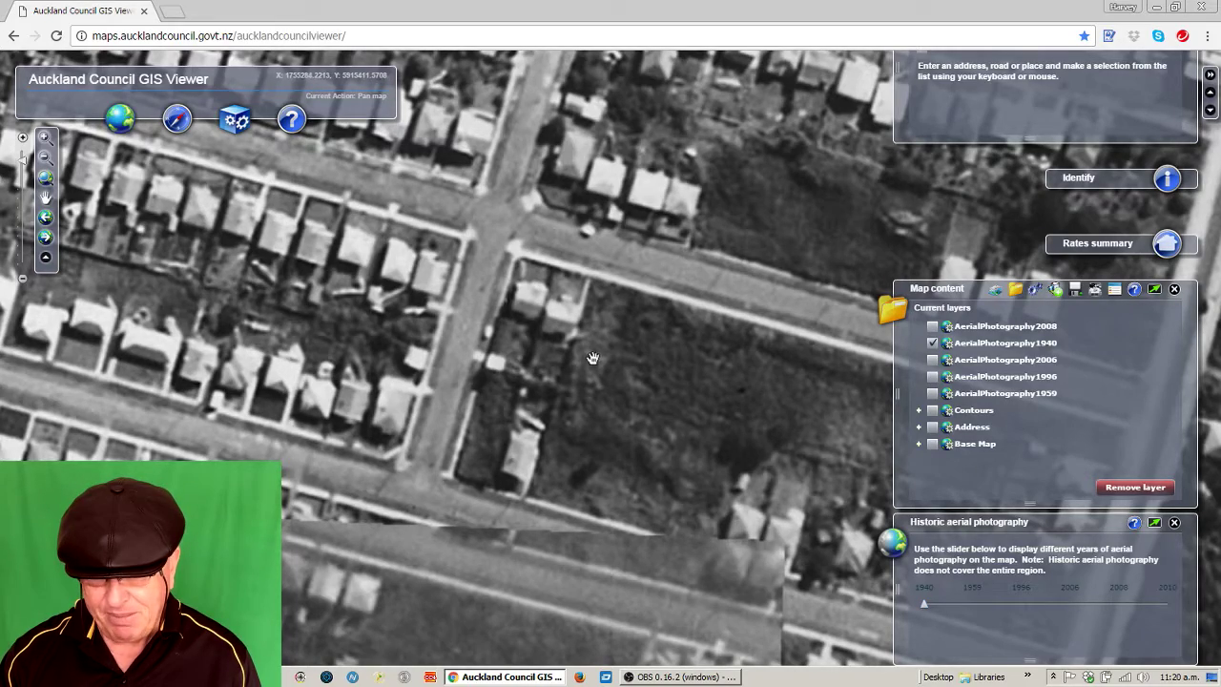
{"action": "left_click_drag", "start_coordinate": [638, 344], "coordinate": [452, 295]}
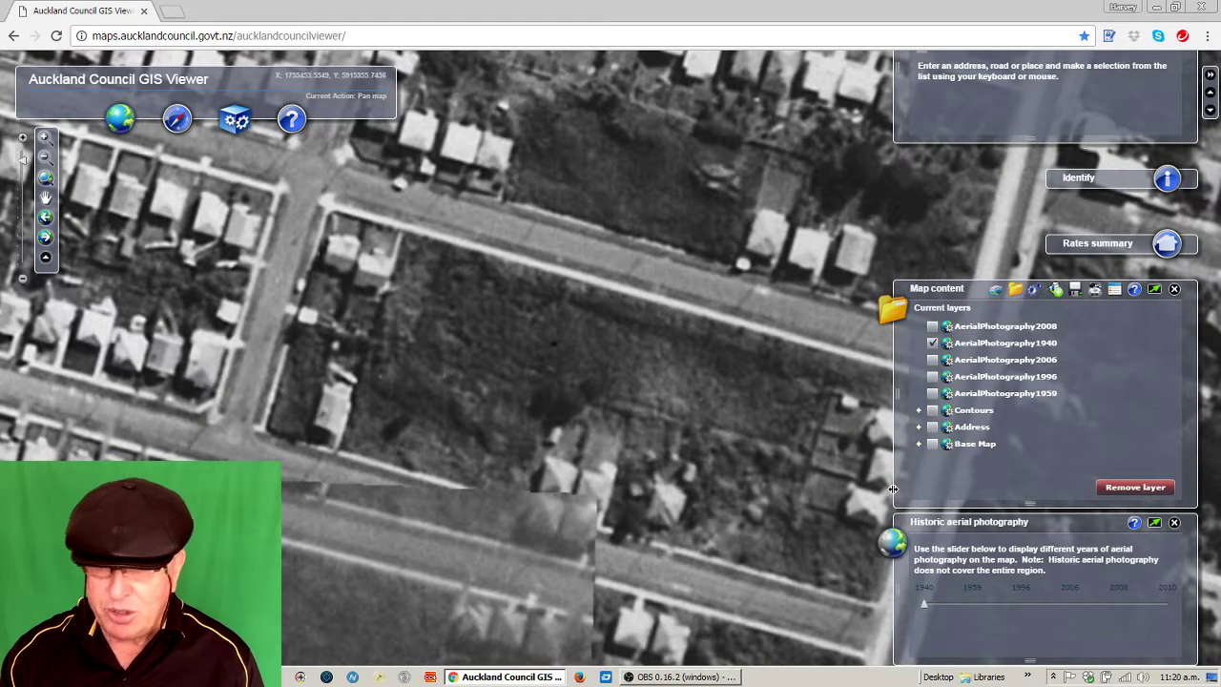
{"action": "left_click_drag", "start_coordinate": [548, 341], "coordinate": [727, 373]}
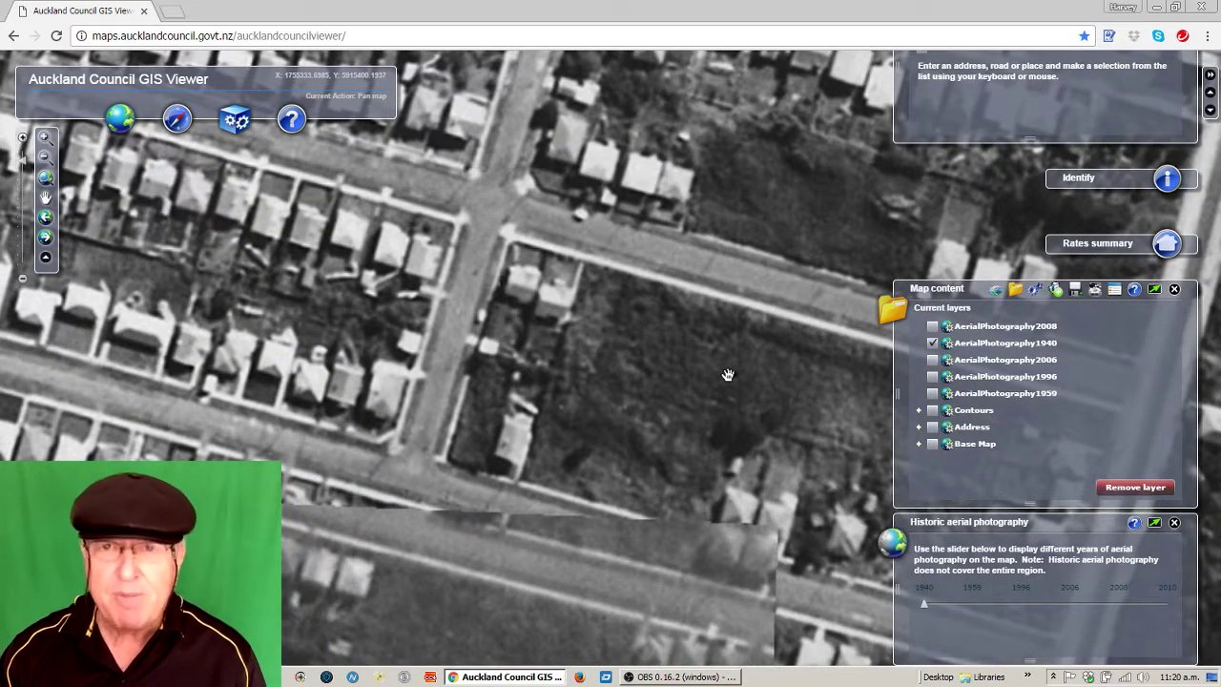
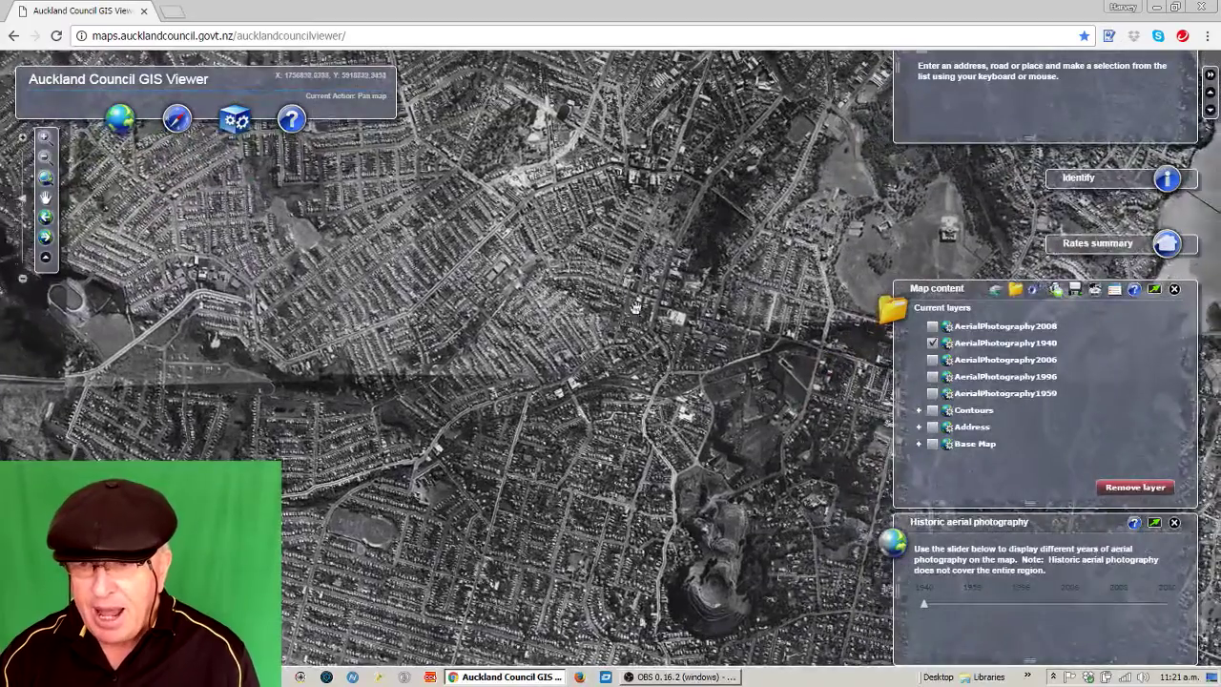
Locate the inner-city block just north of the cemetery in the 1940 aerial photography.
{"action": "scroll", "coordinate": [611, 334], "scroll_direction": "up", "scroll_amount": 2}
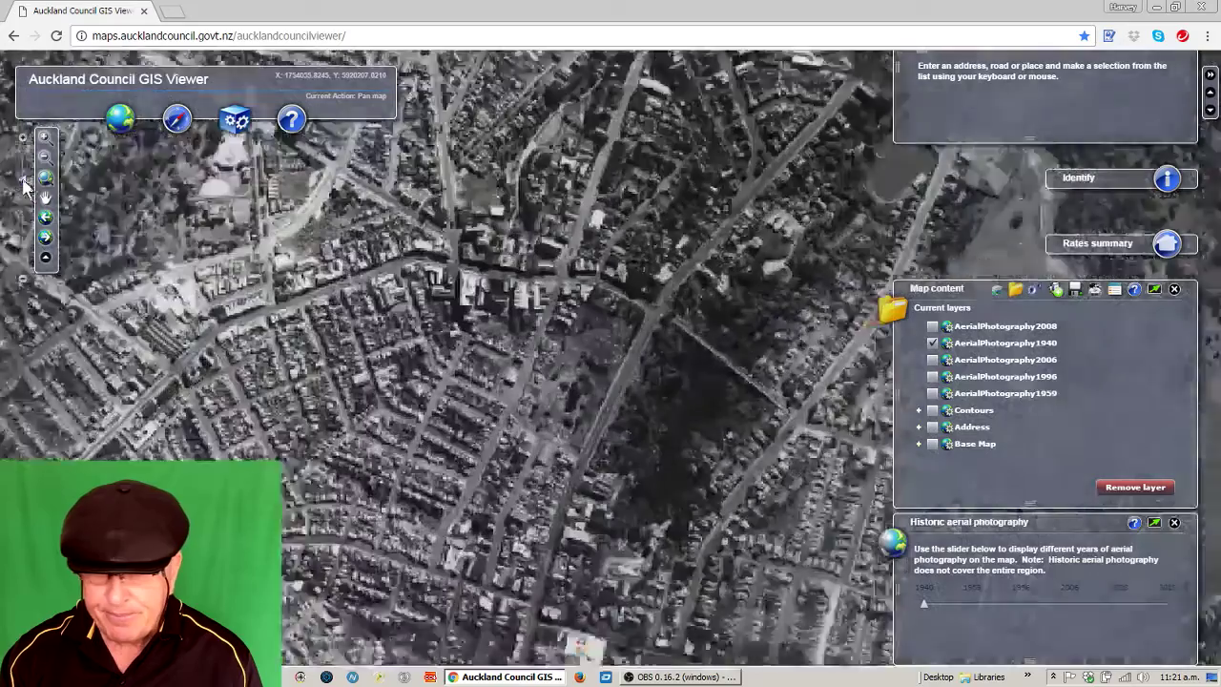
{"action": "left_click", "coordinate": [23, 179]}
{"action": "left_click_drag", "start_coordinate": [561, 332], "coordinate": [547, 432]}
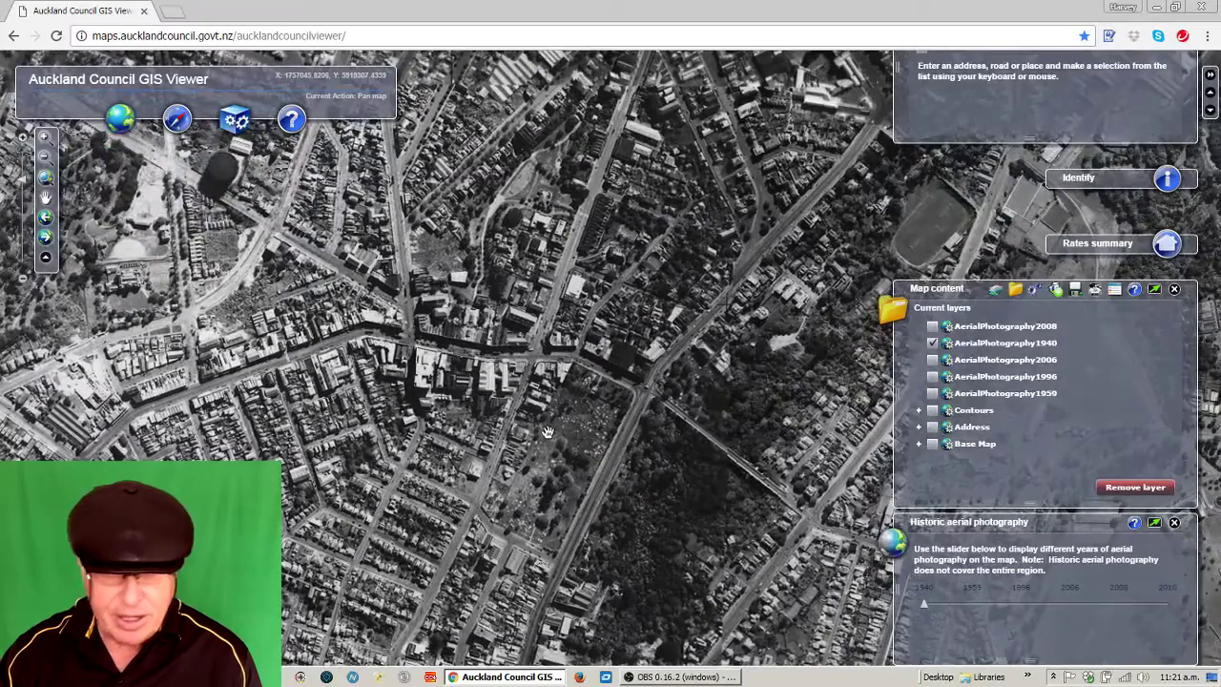
{"action": "left_click", "coordinate": [25, 180]}
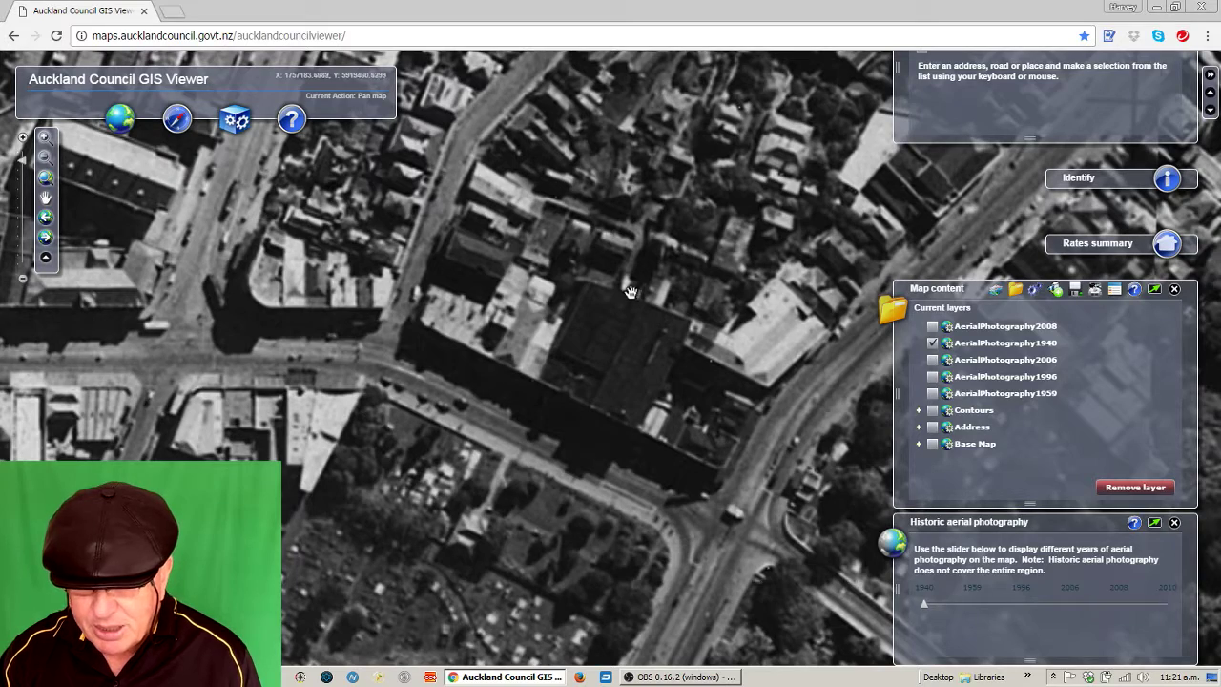
{"action": "left_click_drag", "start_coordinate": [653, 291], "coordinate": [654, 318]}
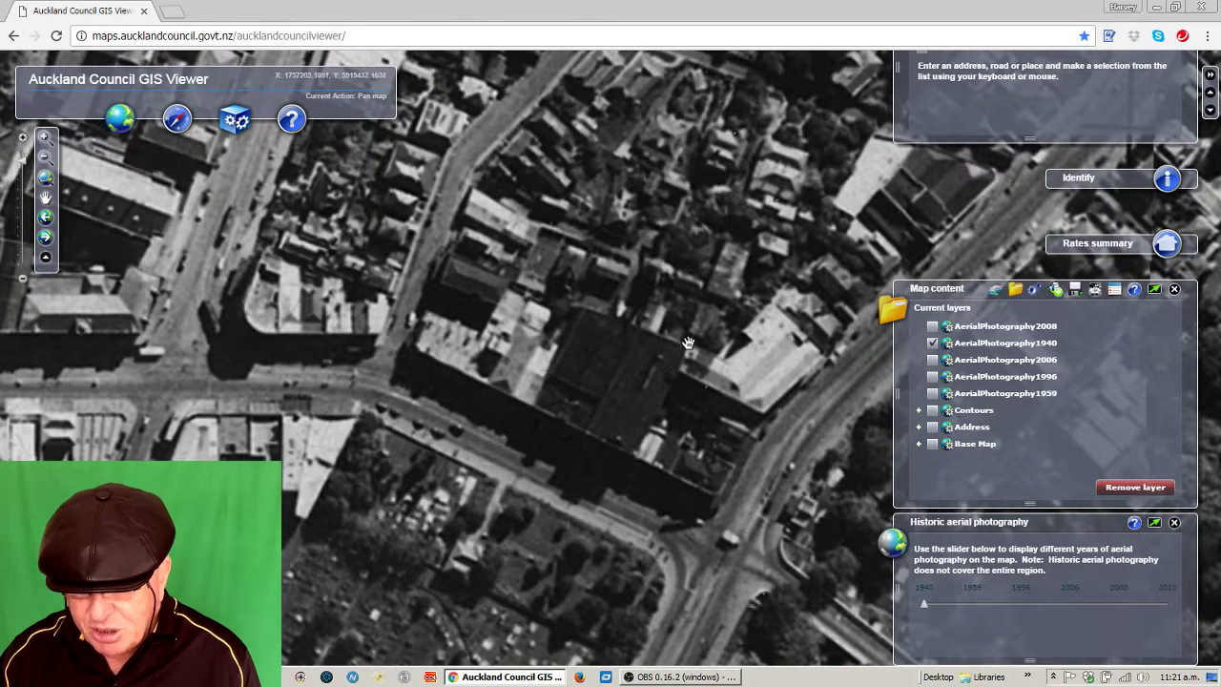
{"action": "left_click_drag", "start_coordinate": [681, 310], "coordinate": [660, 330]}
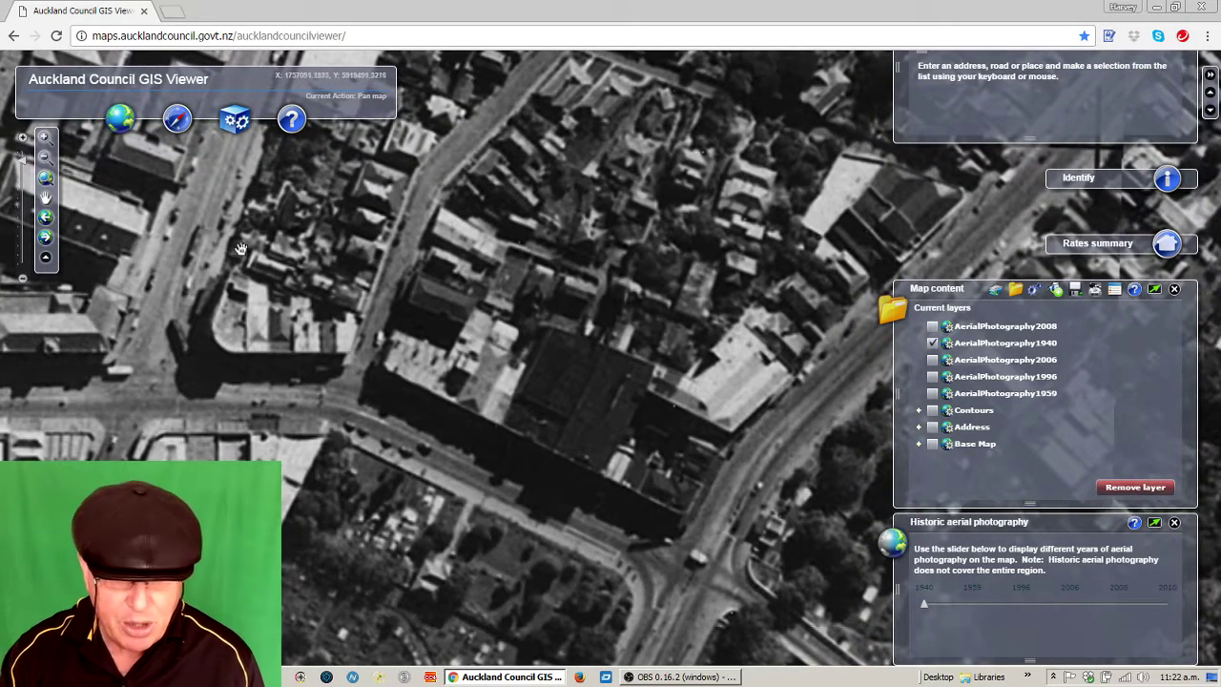
Examine the large dark-roofed building and the houses behind it at close range in the 1940 photography.
{"action": "left_click", "coordinate": [21, 150]}
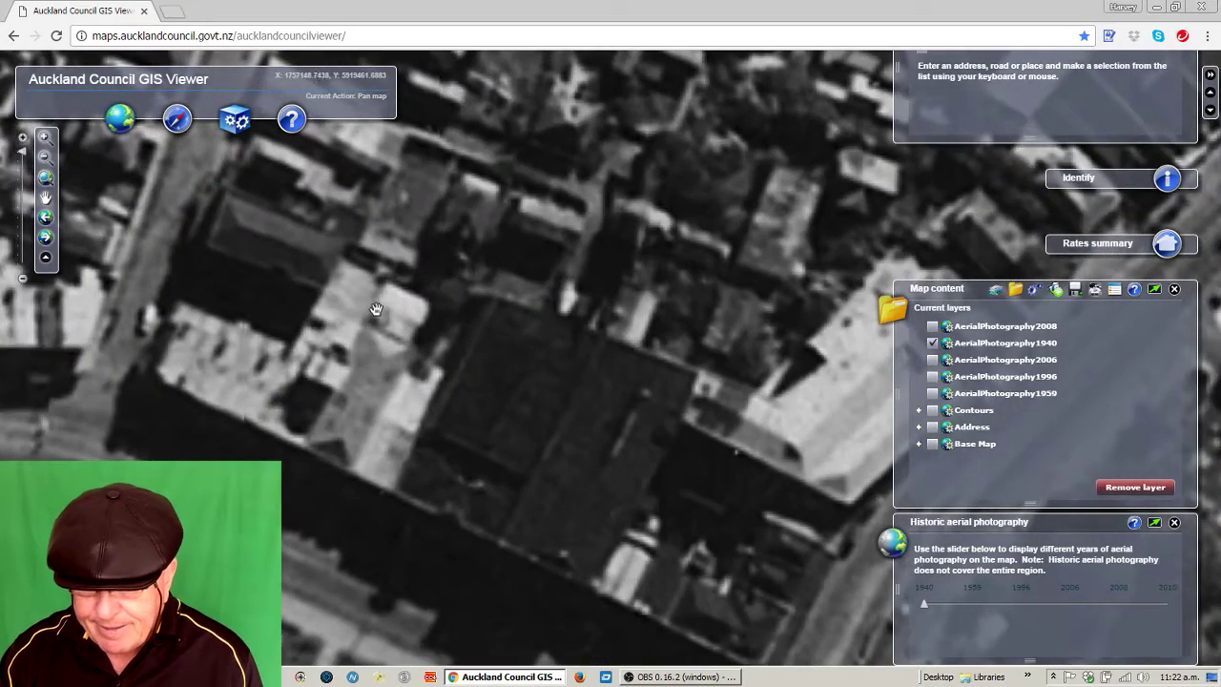
{"action": "left_click_drag", "start_coordinate": [621, 376], "coordinate": [606, 356]}
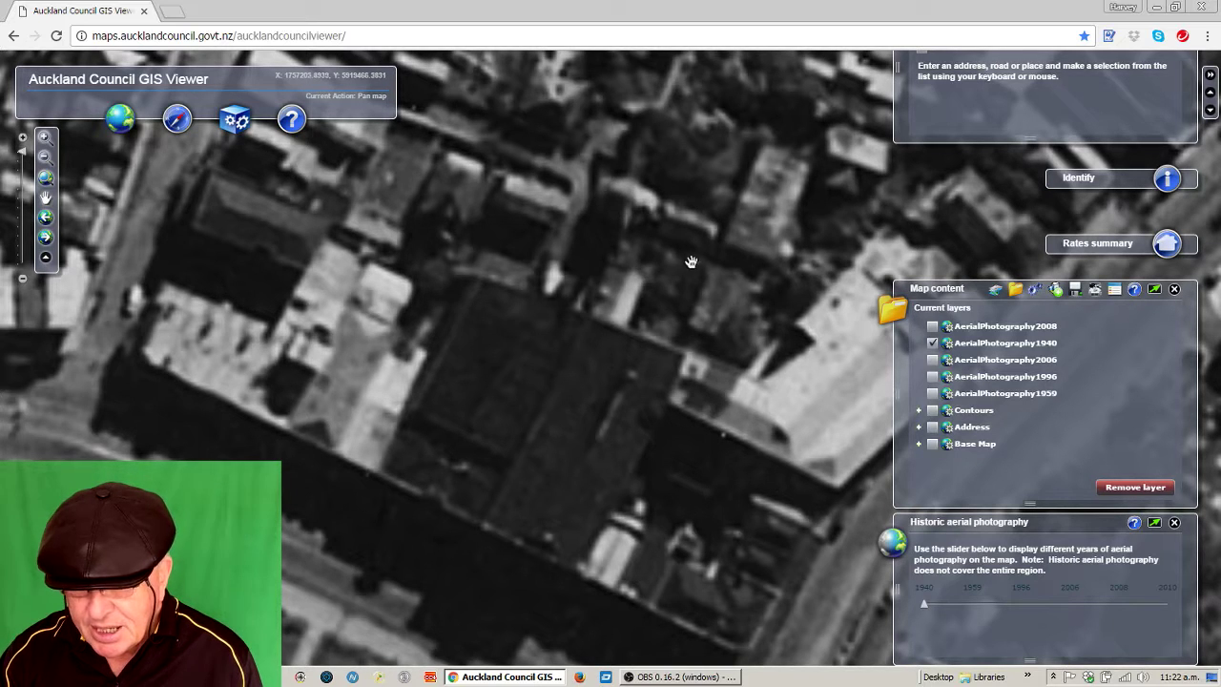
{"action": "left_click_drag", "start_coordinate": [740, 289], "coordinate": [713, 305]}
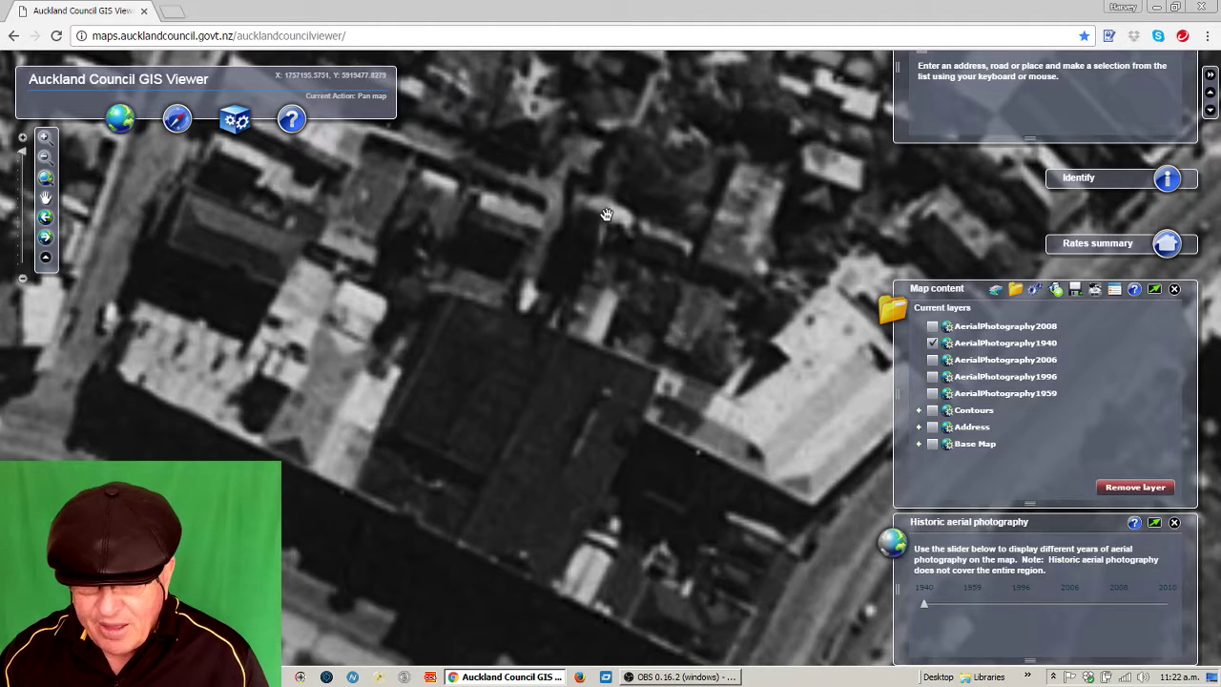
{"action": "left_click_drag", "start_coordinate": [601, 204], "coordinate": [617, 276]}
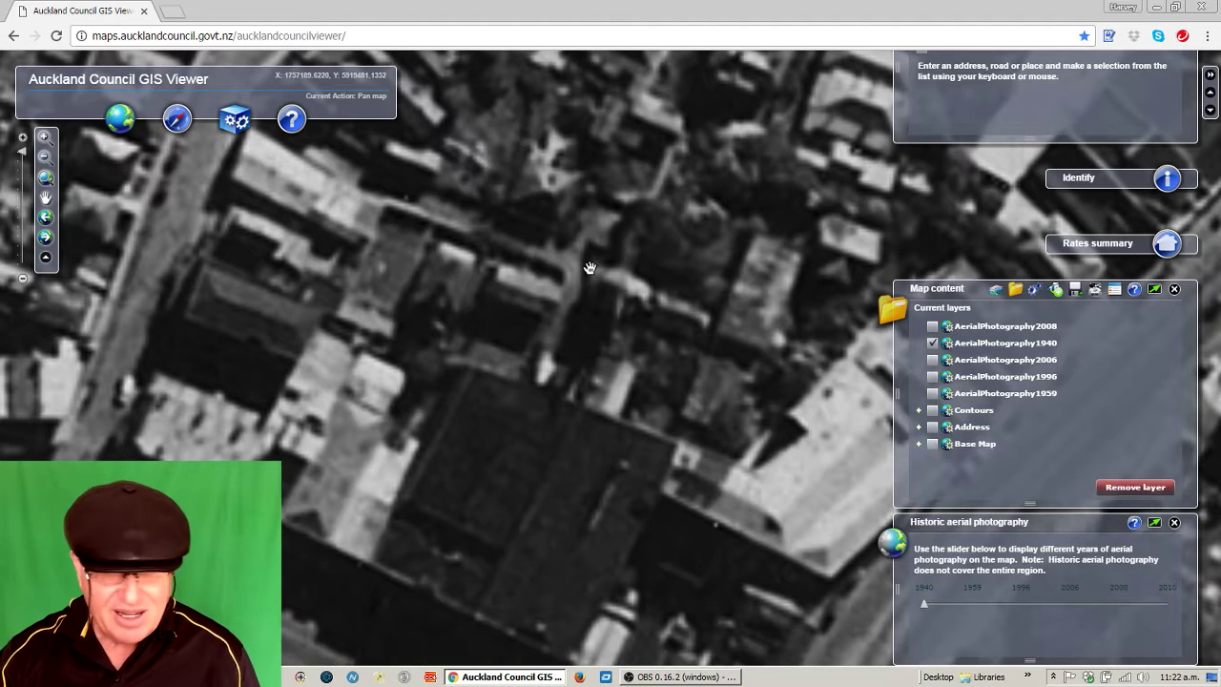
Turn on the Contours layer and move it above all the historic aerial photography layers.
{"action": "left_click", "coordinate": [23, 159]}
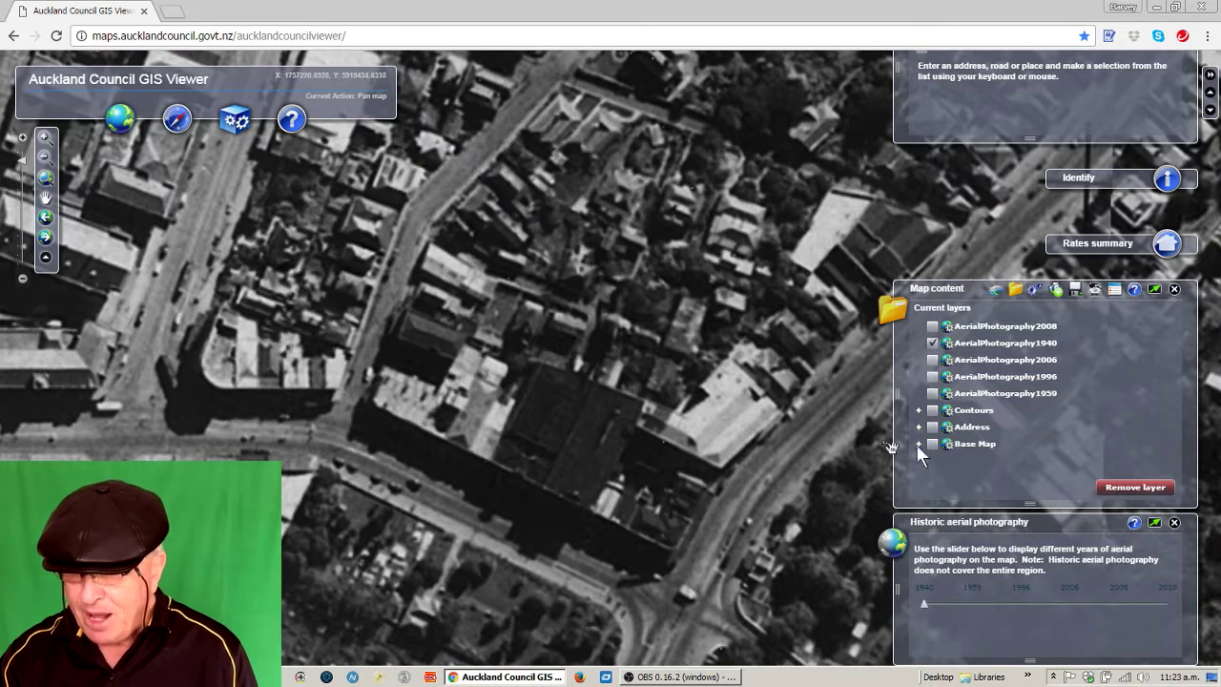
{"action": "left_click", "coordinate": [933, 412]}
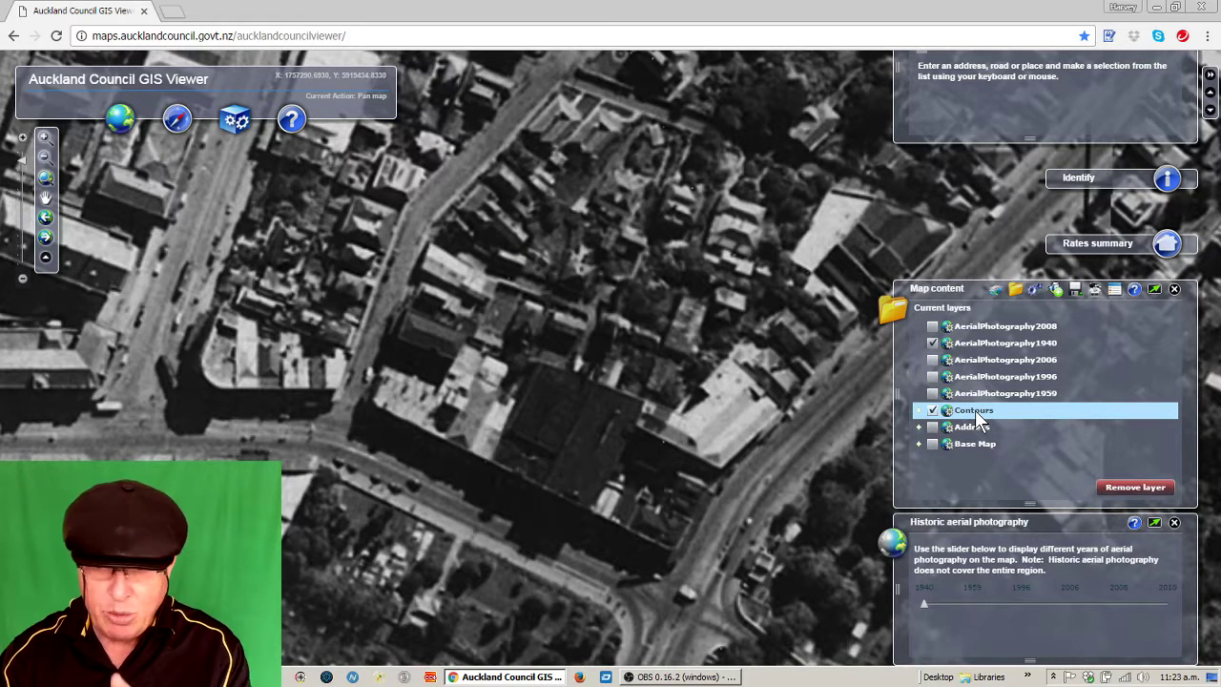
{"action": "left_click_drag", "start_coordinate": [975, 410], "coordinate": [975, 327]}
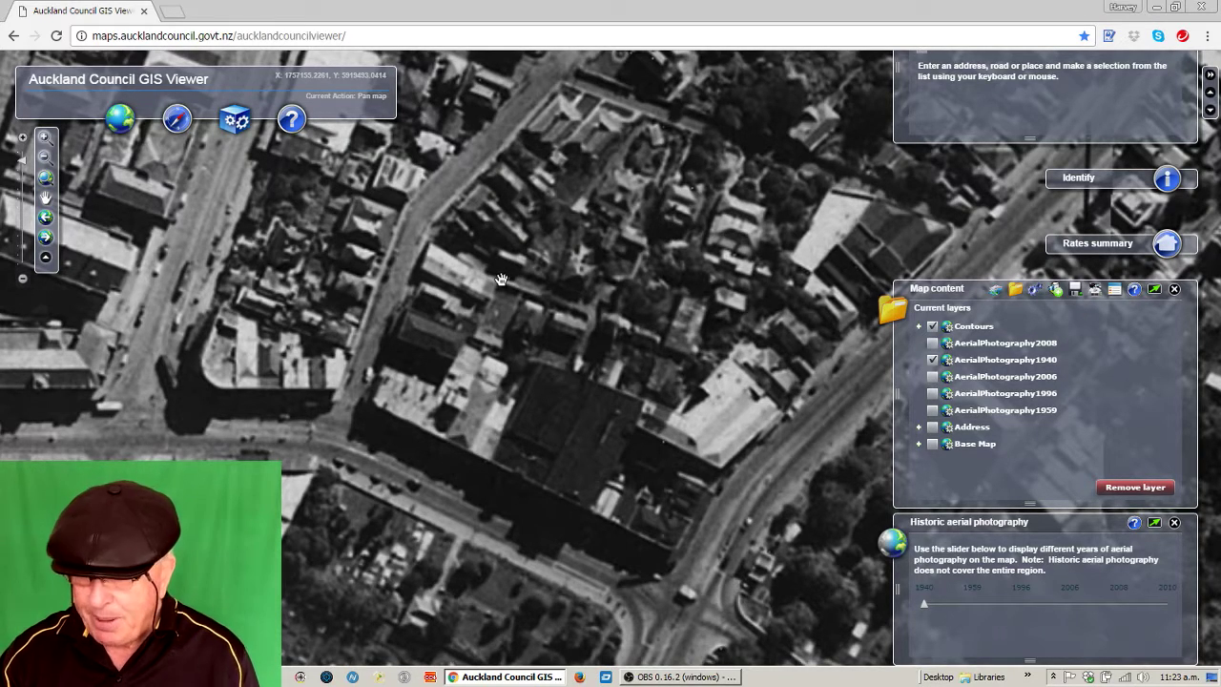
{"action": "left_click_drag", "start_coordinate": [638, 287], "coordinate": [612, 322]}
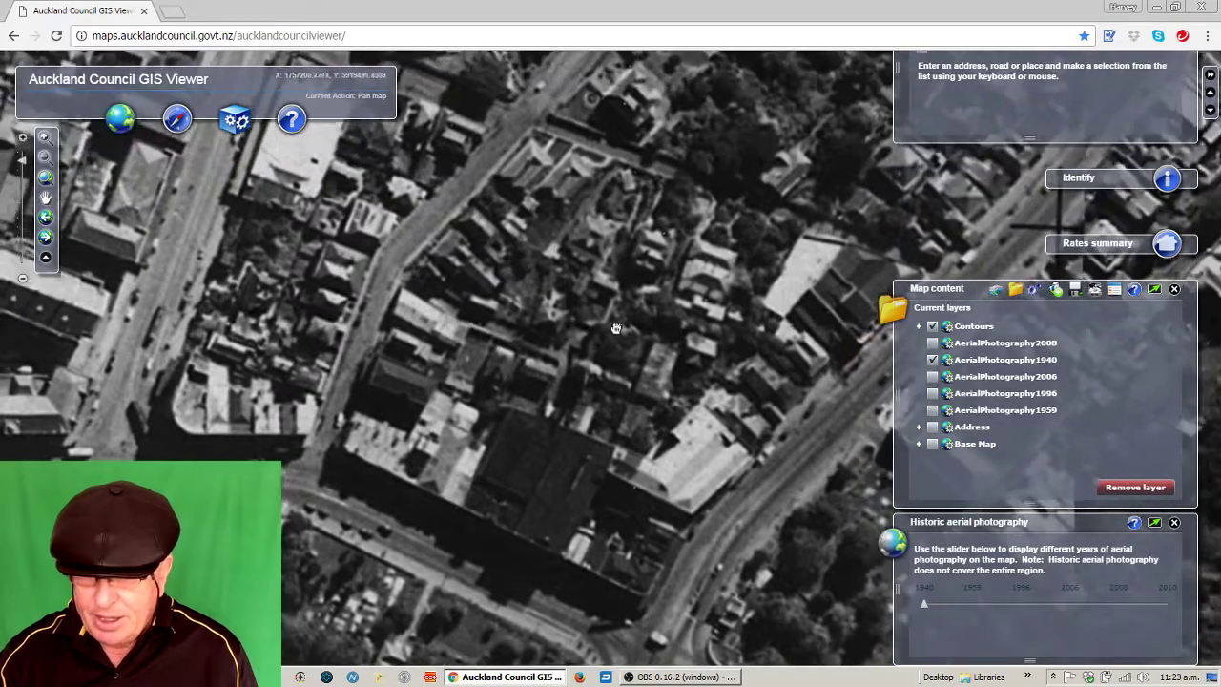
Move the Contours layer back below the aerial photography layers and set the AerialPhotography1940 layer's opacity to 36%.
{"action": "left_click", "coordinate": [978, 329]}
{"action": "left_click_drag", "start_coordinate": [979, 359], "coordinate": [983, 432]}
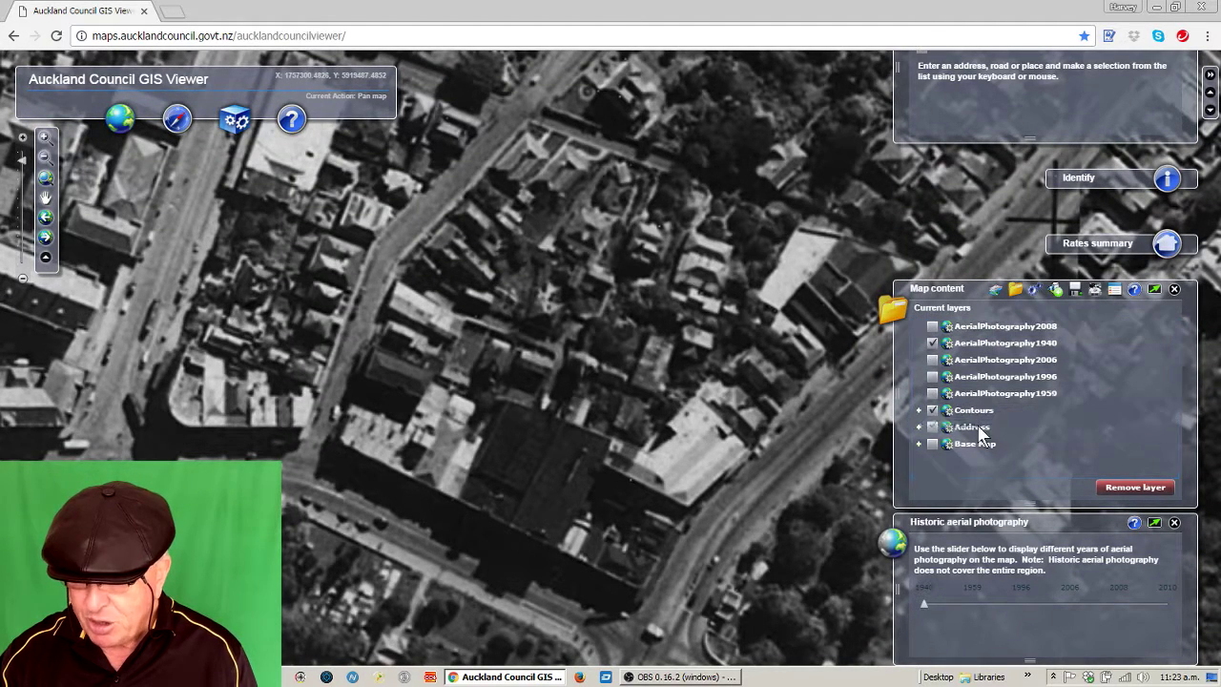
{"action": "left_click", "coordinate": [1036, 291]}
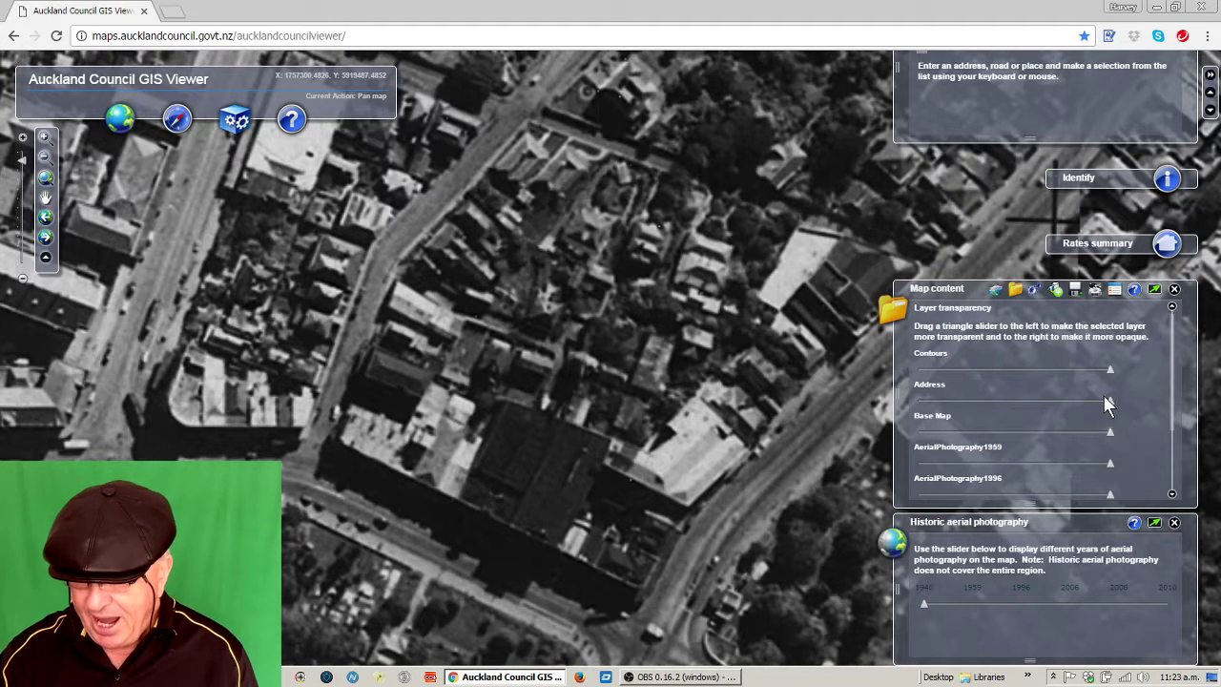
{"action": "left_click_drag", "start_coordinate": [1171, 403], "coordinate": [1065, 466]}
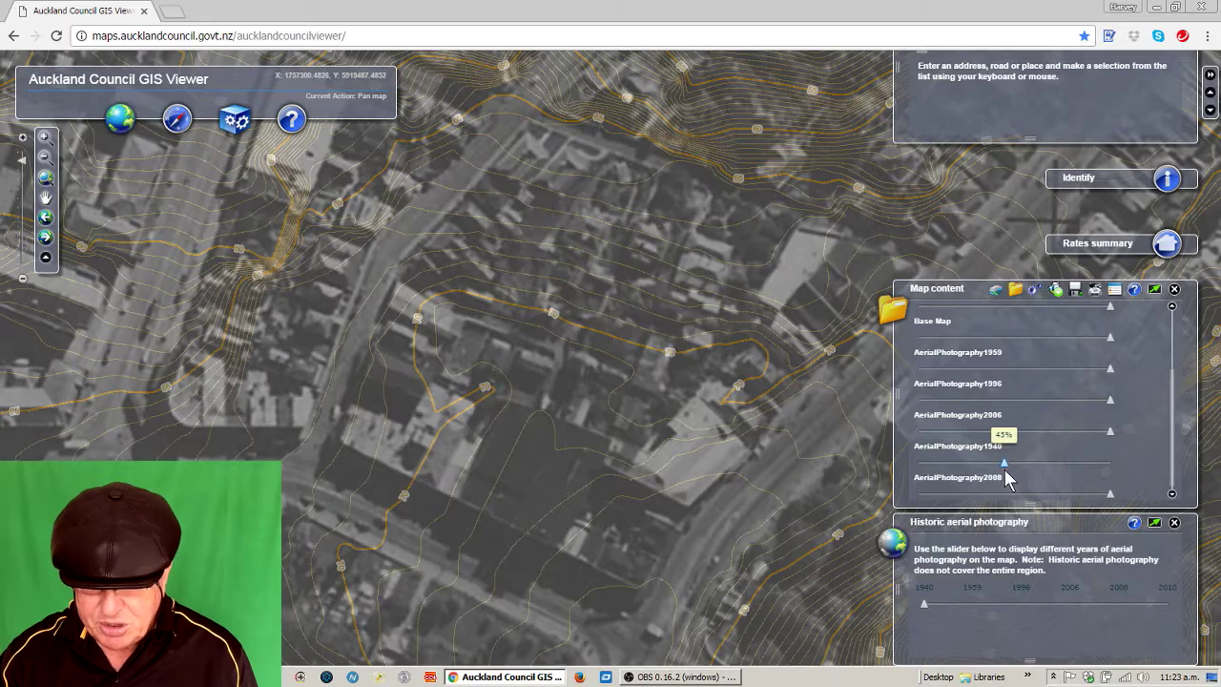
{"action": "left_click_drag", "start_coordinate": [1011, 467], "coordinate": [989, 465]}
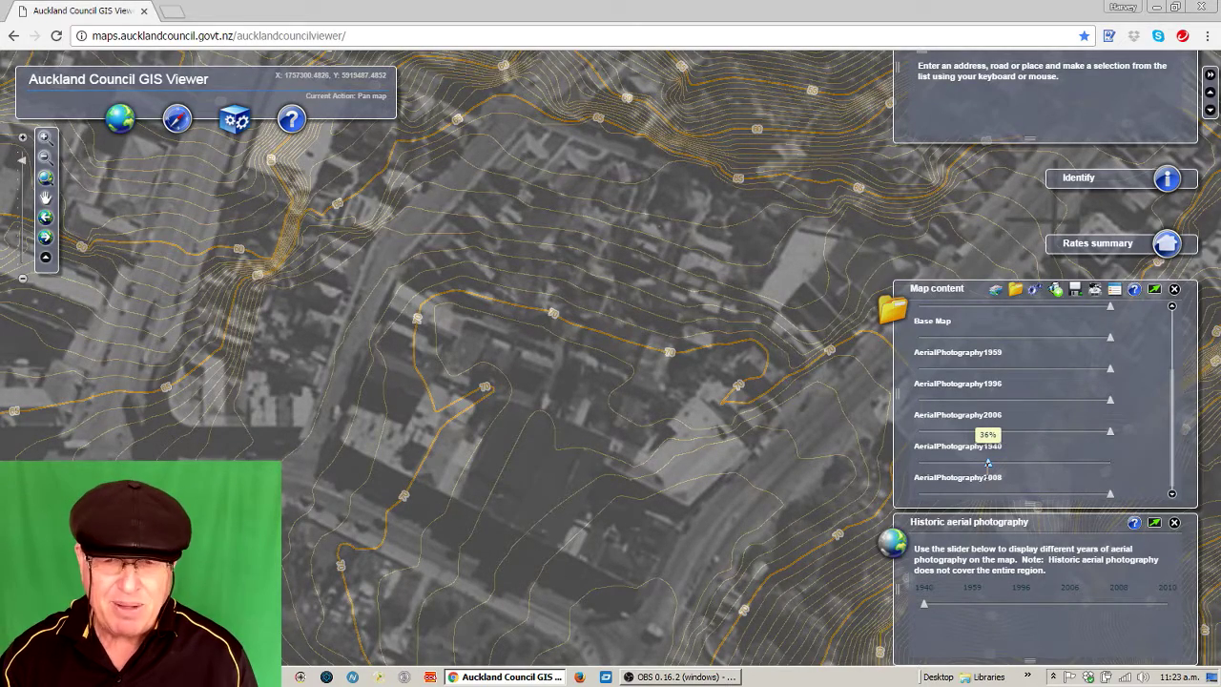
Restore the AerialPhotography1940 layer to full opacity and move the Contours layer above the aerial photography layers again.
{"action": "left_click_drag", "start_coordinate": [989, 464], "coordinate": [1051, 464]}
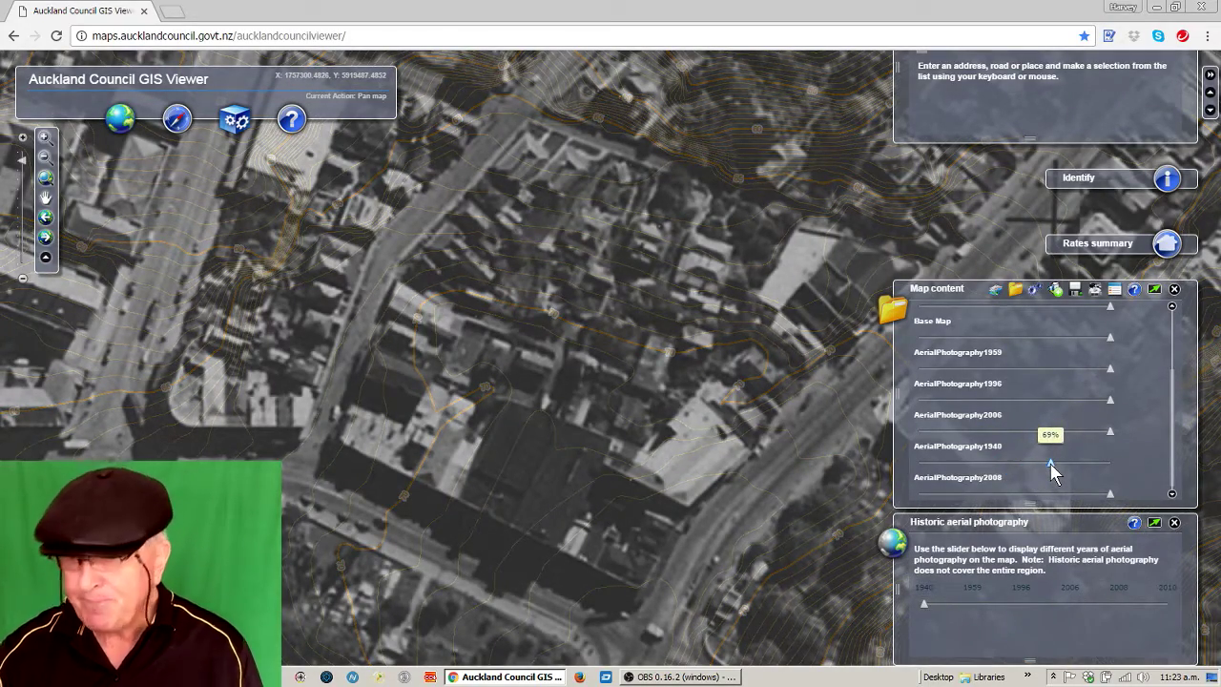
{"action": "left_click_drag", "start_coordinate": [1051, 463], "coordinate": [1112, 463]}
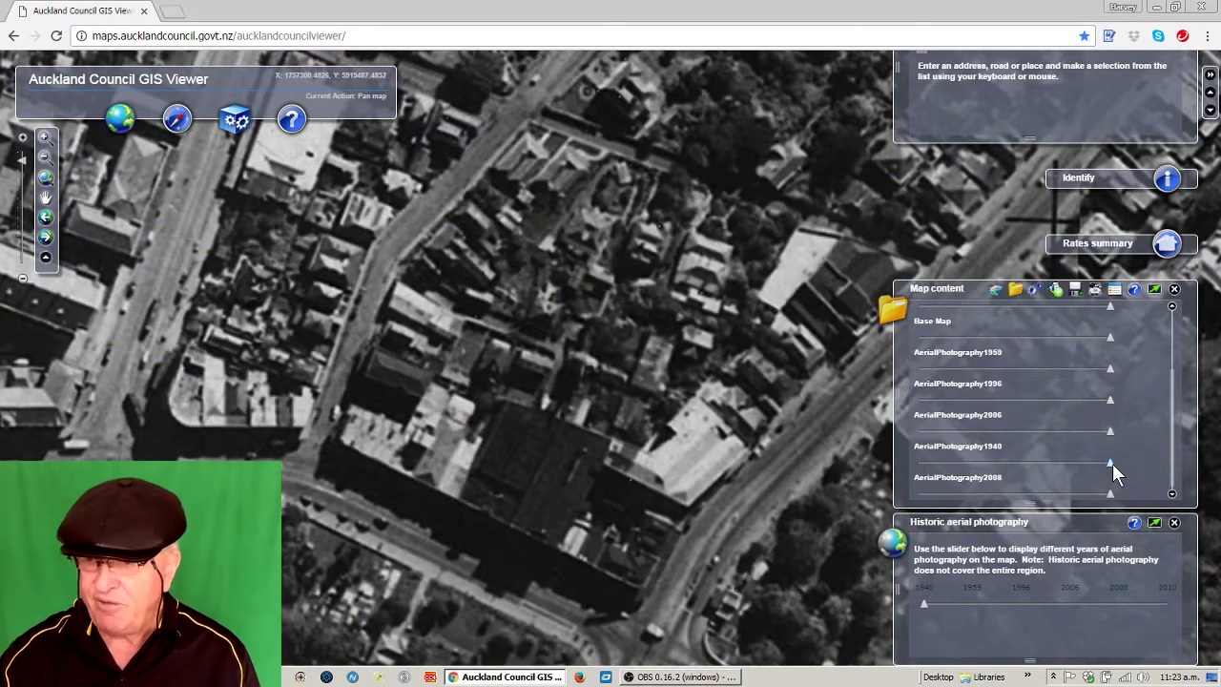
{"action": "left_click", "coordinate": [1017, 291]}
{"action": "left_click_drag", "start_coordinate": [981, 412], "coordinate": [980, 330]}
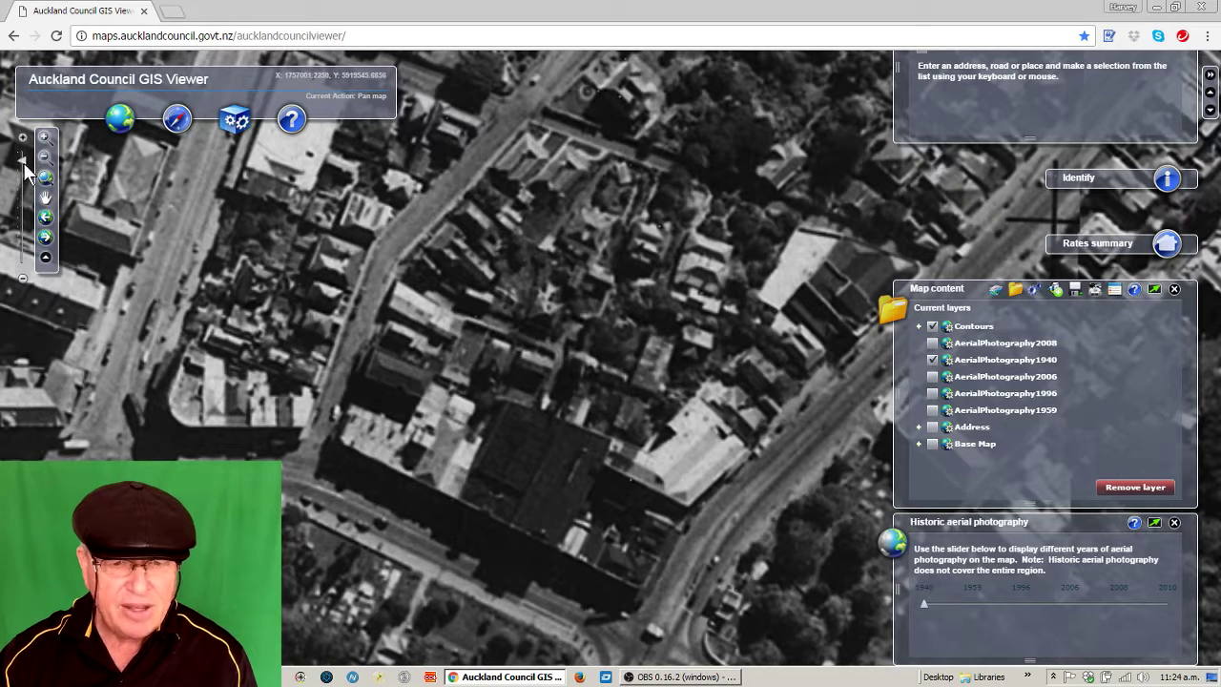
Examine the regional extent of the 1940 aerial photography together with the surrounding contour lines.
{"action": "left_click_drag", "start_coordinate": [23, 164], "coordinate": [23, 226]}
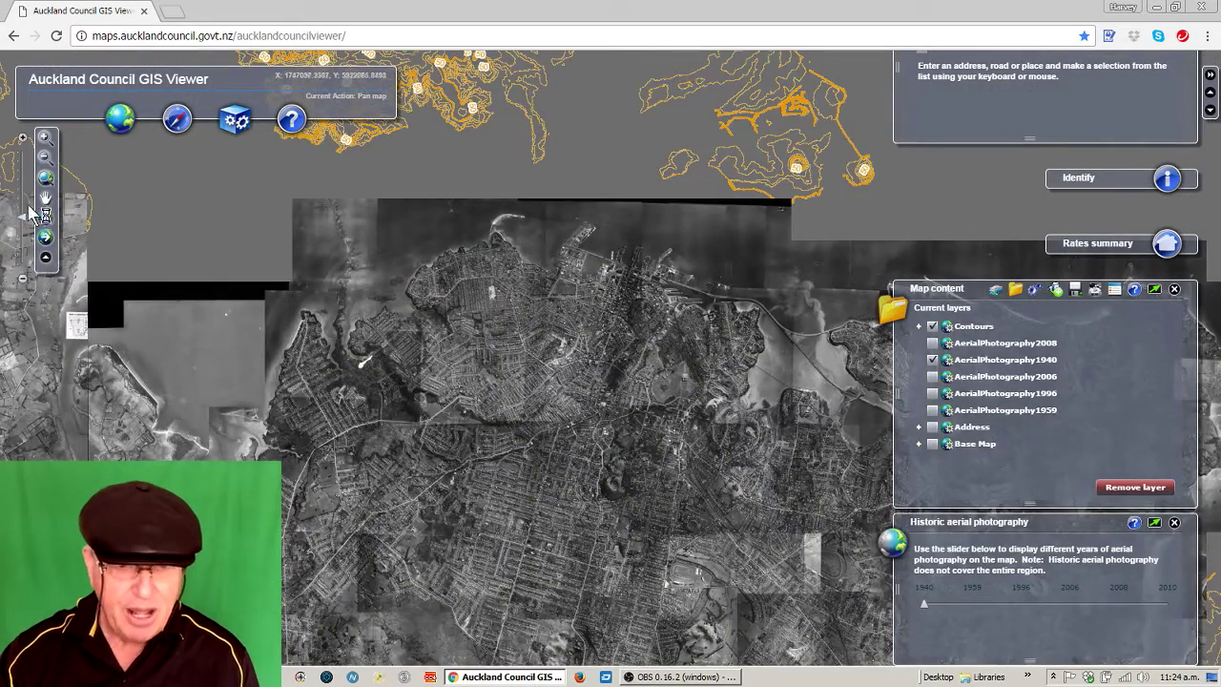
{"action": "left_click_drag", "start_coordinate": [22, 218], "coordinate": [23, 227]}
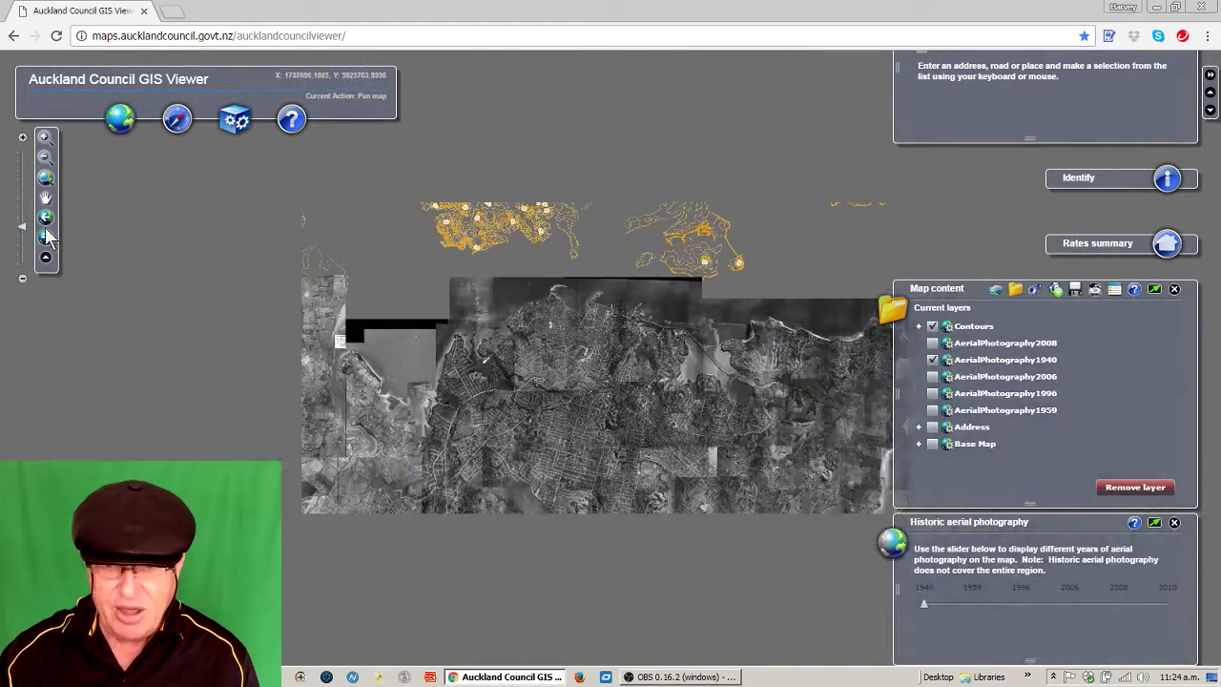
{"action": "left_click_drag", "start_coordinate": [376, 197], "coordinate": [512, 94]}
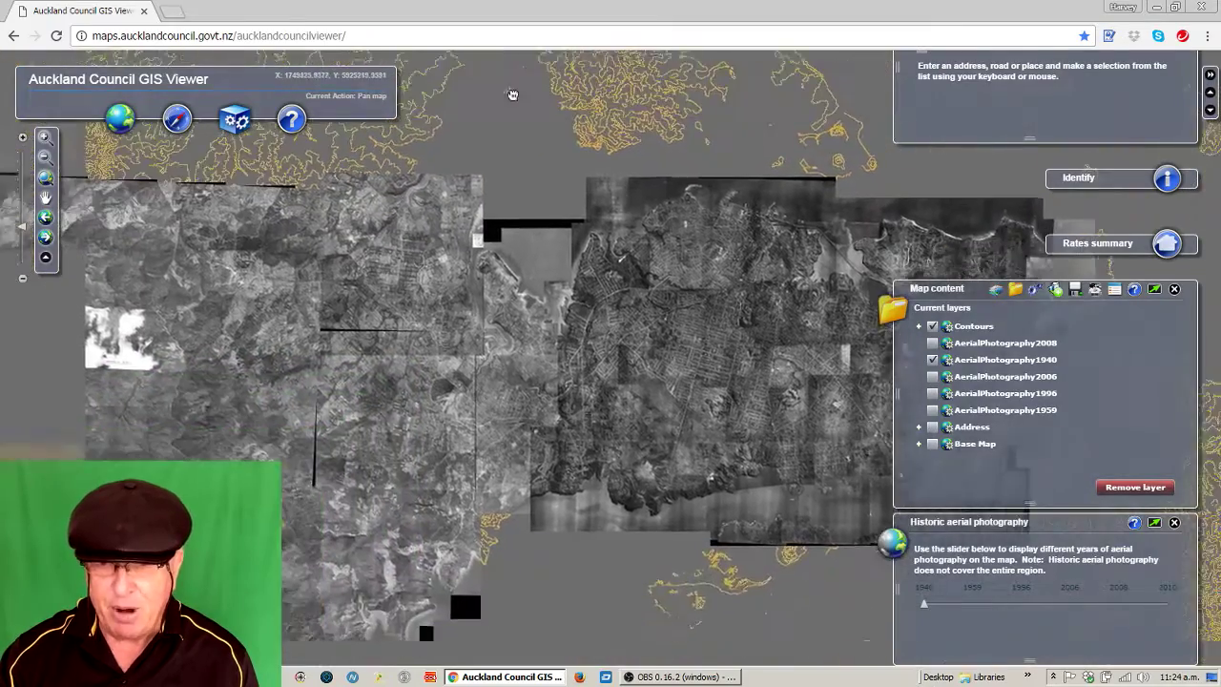
Advance the historic aerial photography of the wider Auckland region from 1940 through 1959, 1996, 2006 and 2008 to 2010.
{"action": "left_click", "coordinate": [22, 235]}
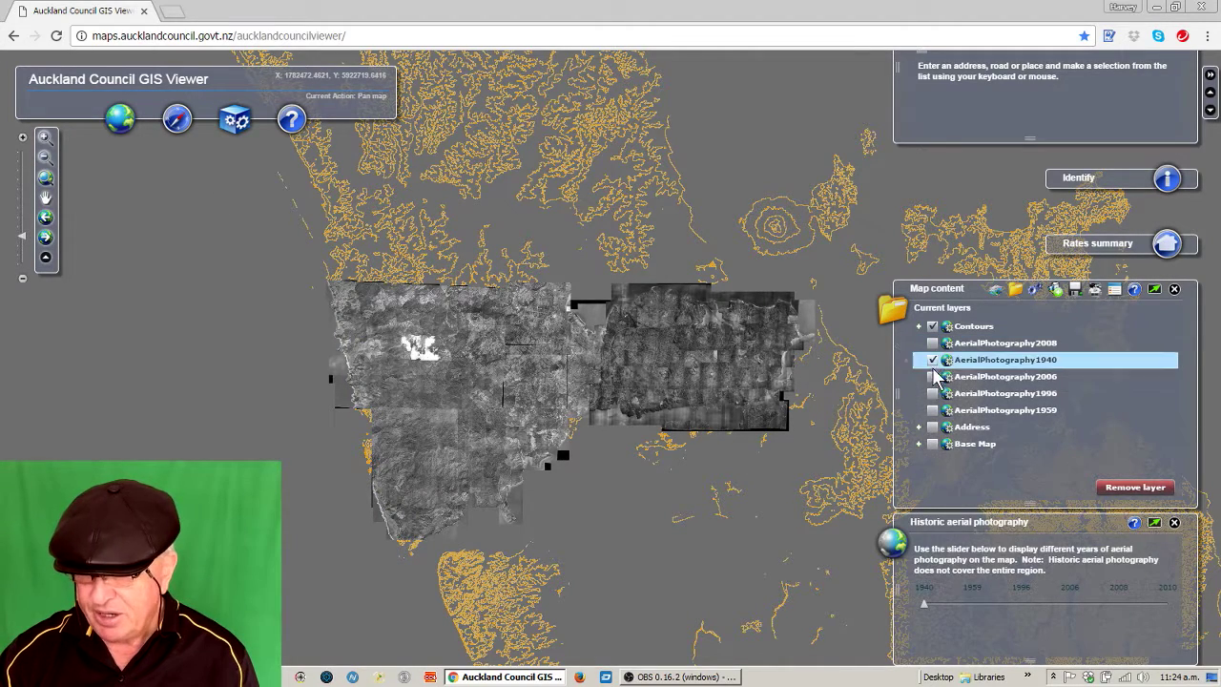
{"action": "left_click_drag", "start_coordinate": [924, 603], "coordinate": [978, 604]}
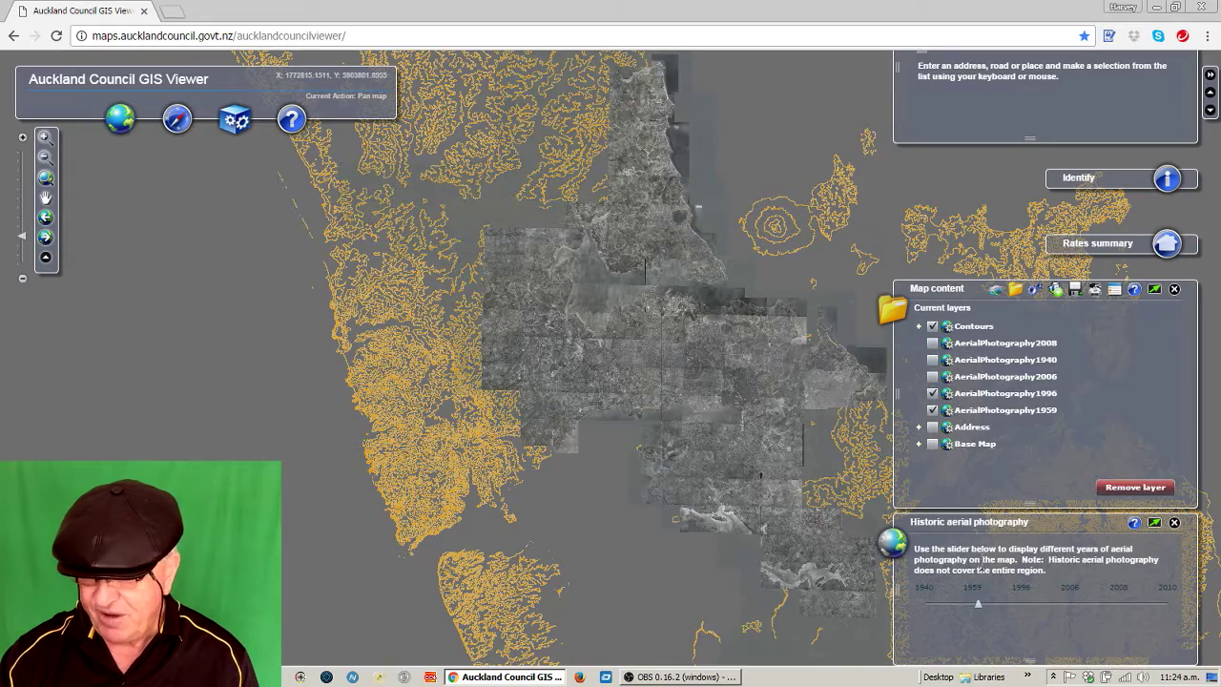
{"action": "left_click_drag", "start_coordinate": [978, 604], "coordinate": [1019, 605]}
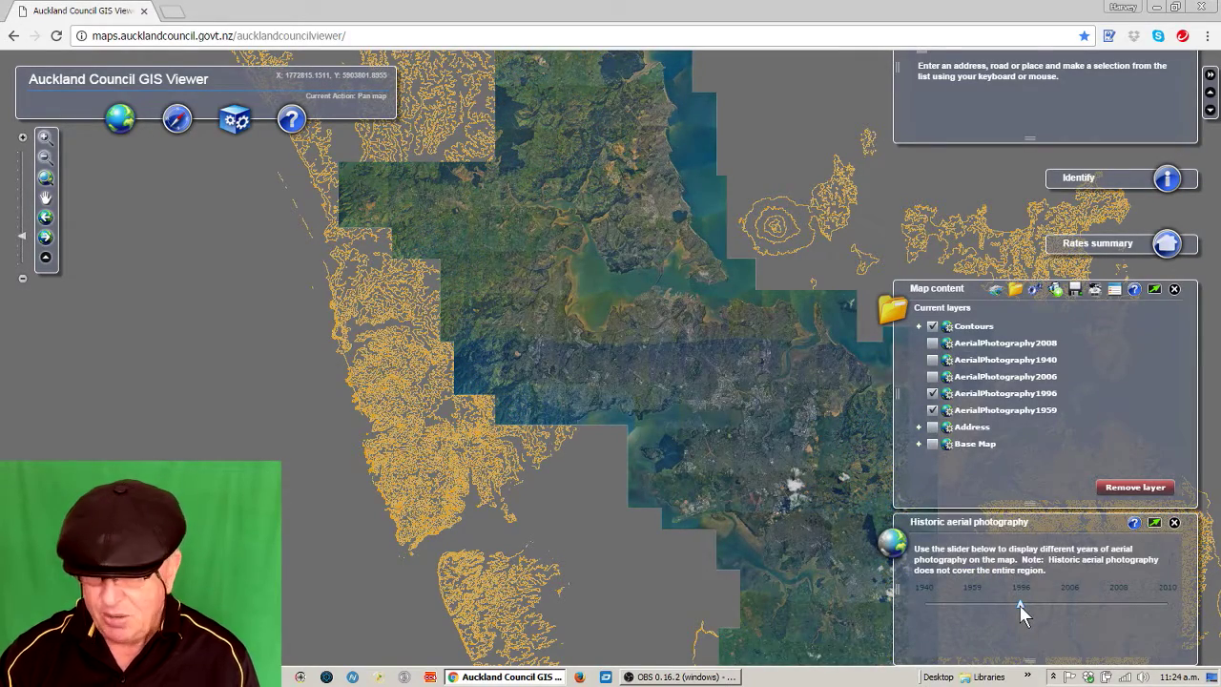
{"action": "left_click_drag", "start_coordinate": [1019, 604], "coordinate": [1075, 603]}
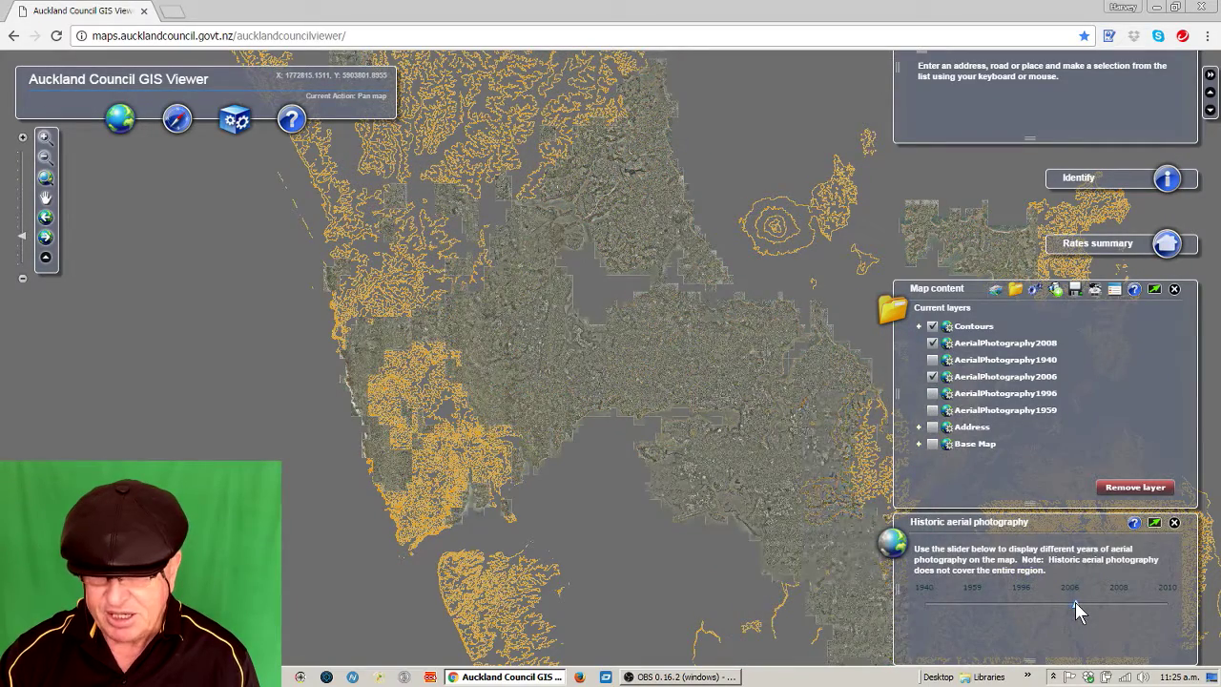
{"action": "left_click_drag", "start_coordinate": [1075, 603], "coordinate": [1116, 603]}
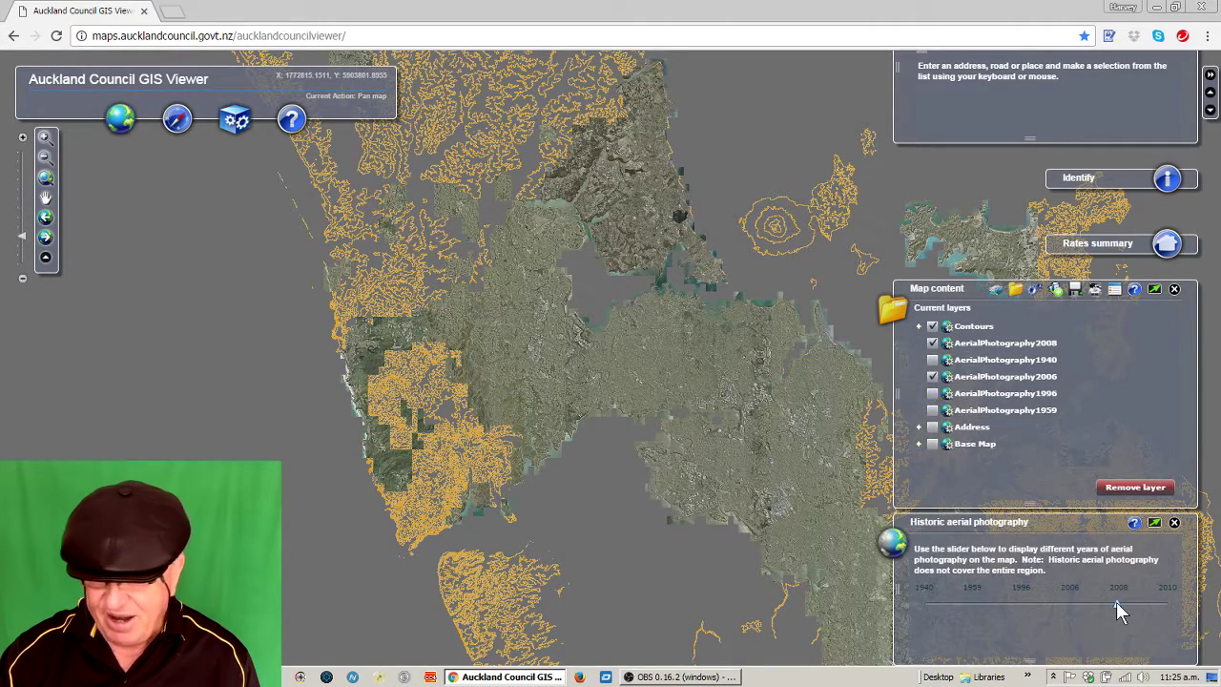
{"action": "left_click_drag", "start_coordinate": [1118, 603], "coordinate": [1172, 602]}
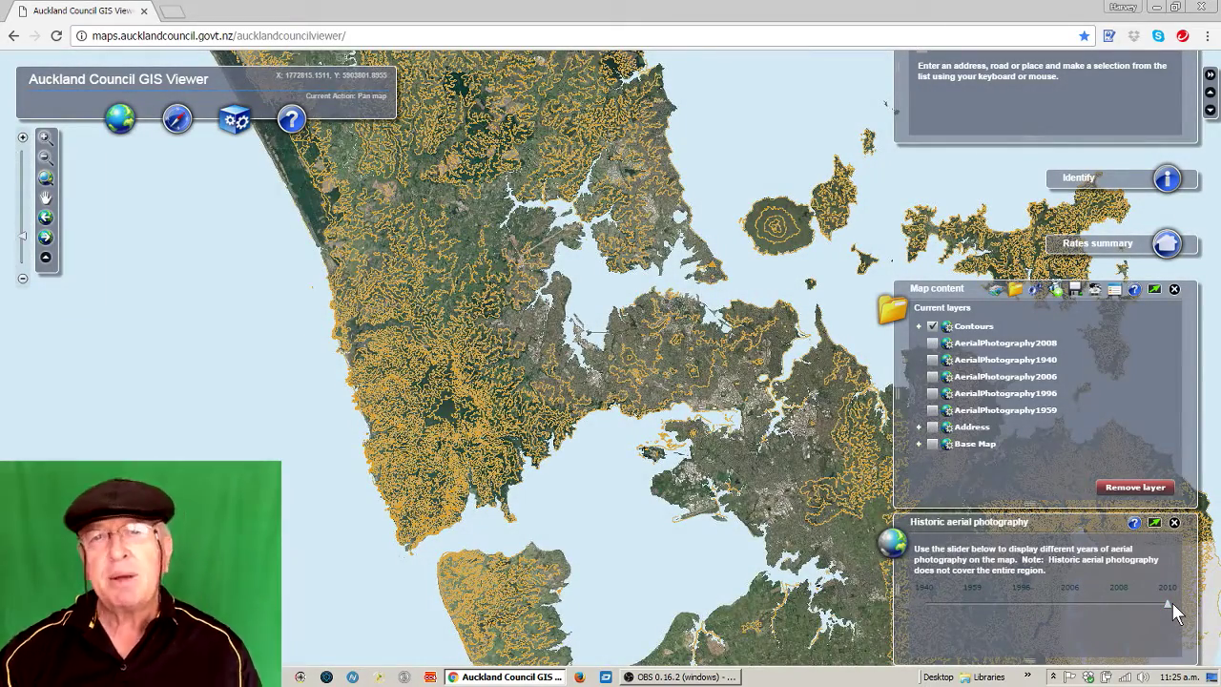